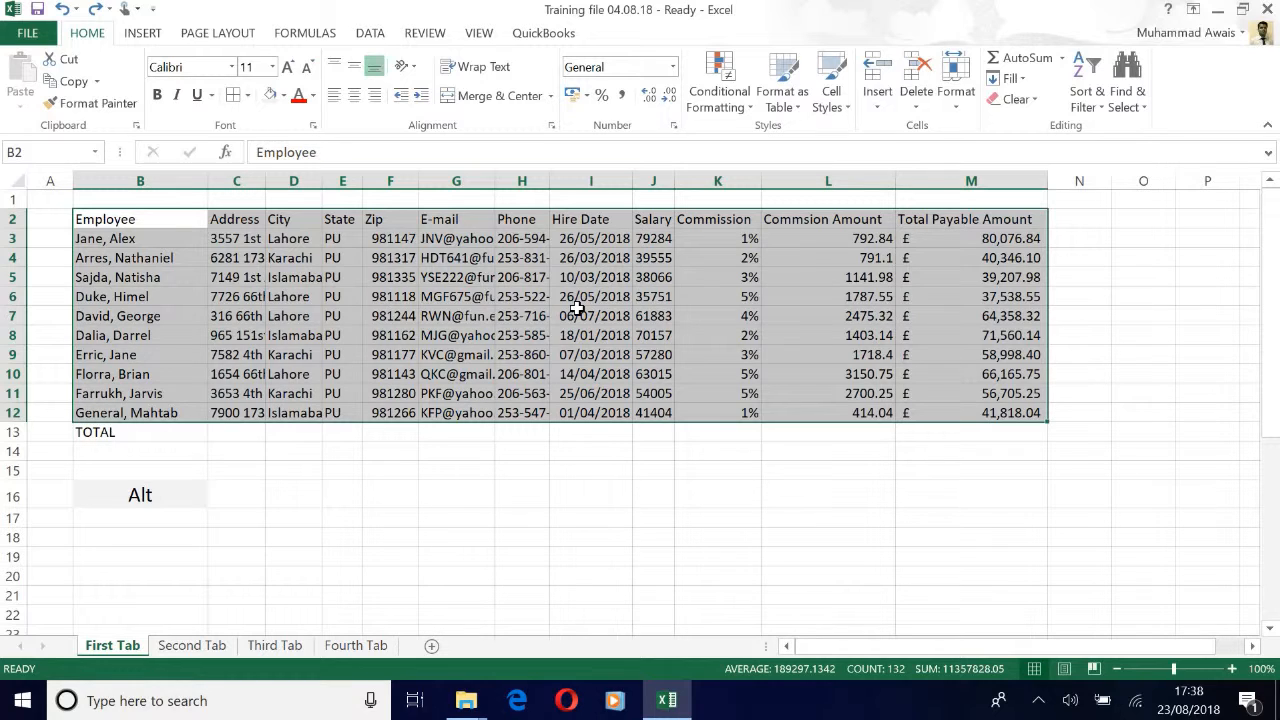
Step: Apply All Borders to the B2:M12 employee table, then undo it
key(alt)
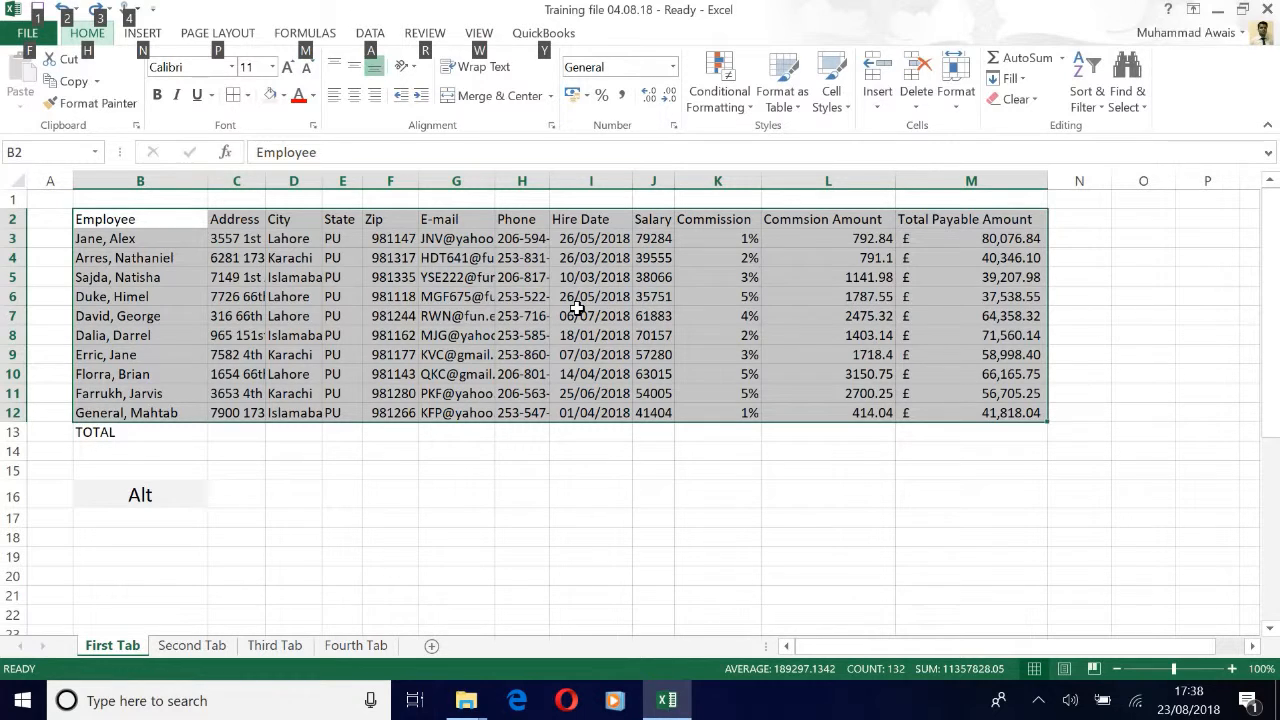
key(h)
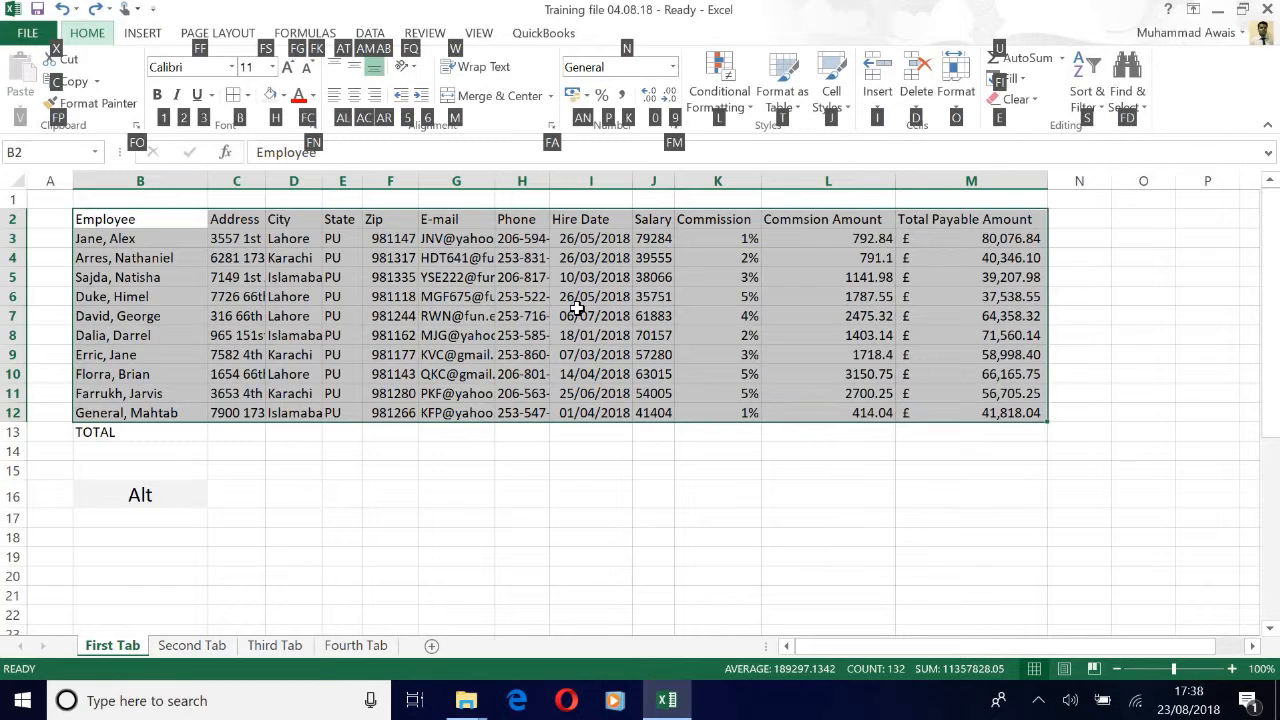
key(b)
key(a)
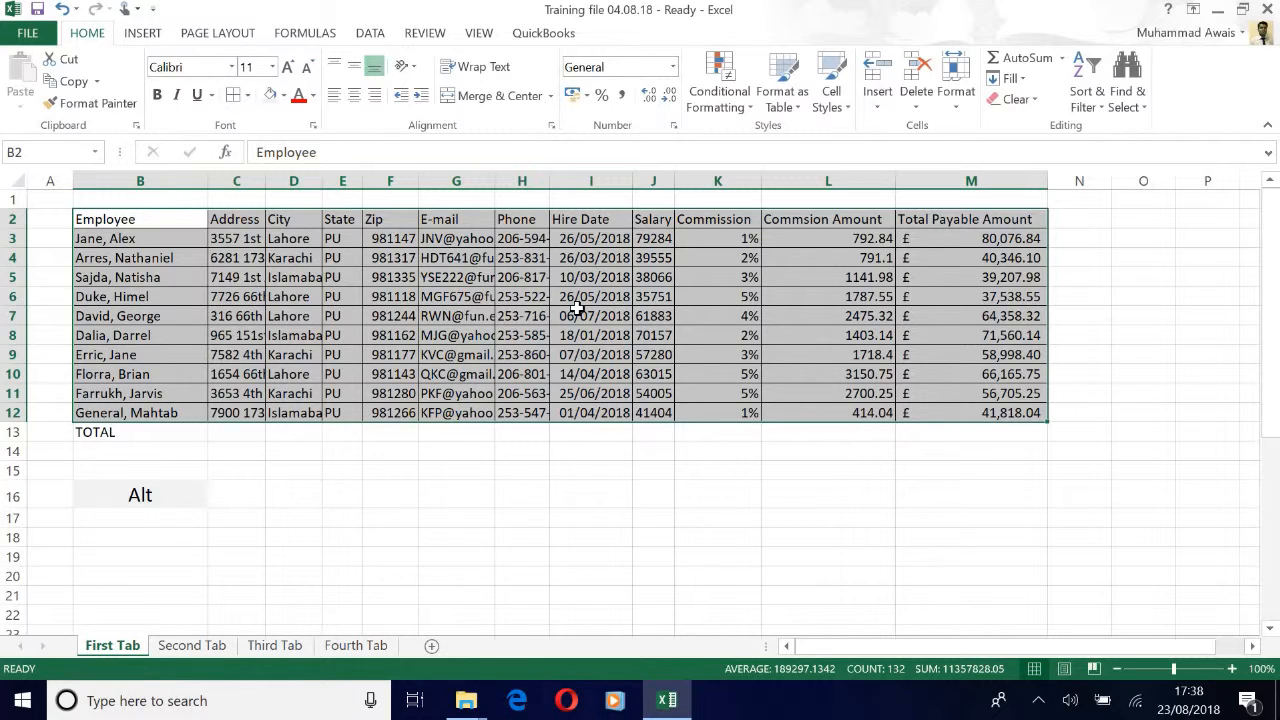
key(ctrl+z)
Step: Reapply borders to the table and check them around the cells and header row
key(alt)
key(h)
key(b)
key(t)
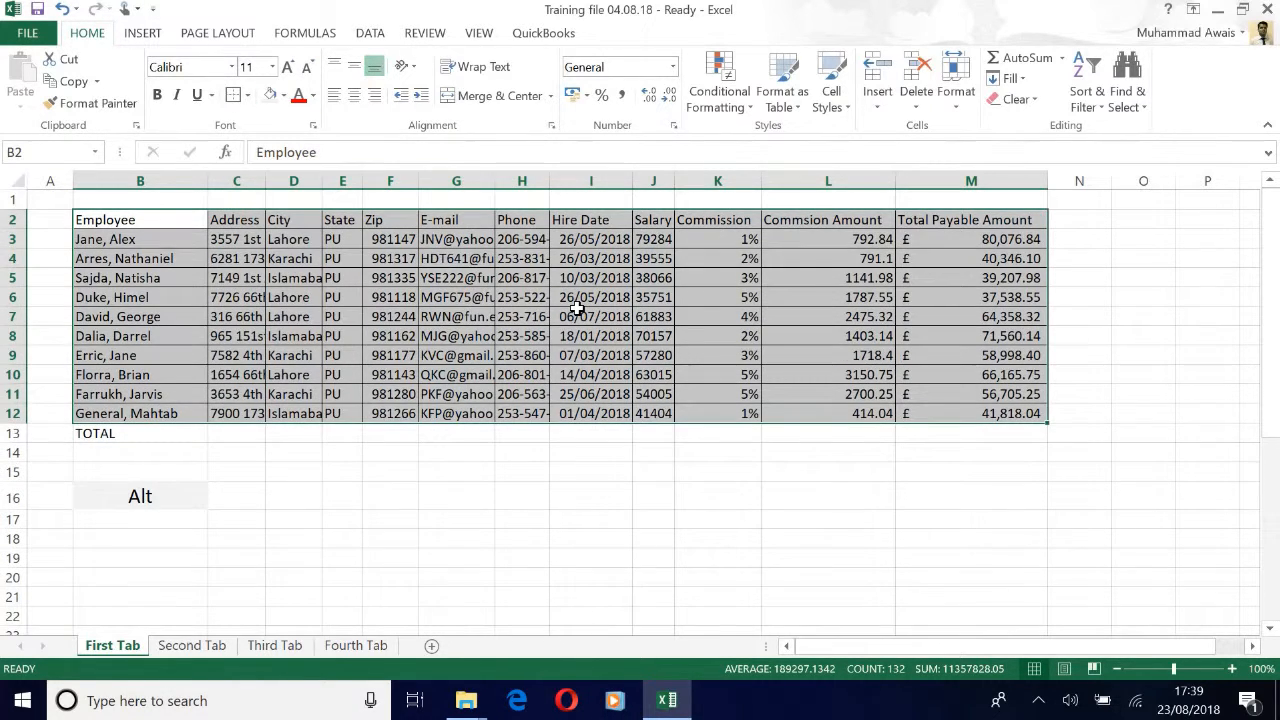
key(Right)
key(Left)
key(Right)
key(Down)
key(Left)
key(Up)
key(shift+Right)
key(shift+Right)
key(shift+Right)
key(shift+Right)
key(shift+Right)
key(shift+Right)
key(shift+Right)
key(shift+Right)
key(shift+Right)
key(shift+Right)
key(shift+Right)
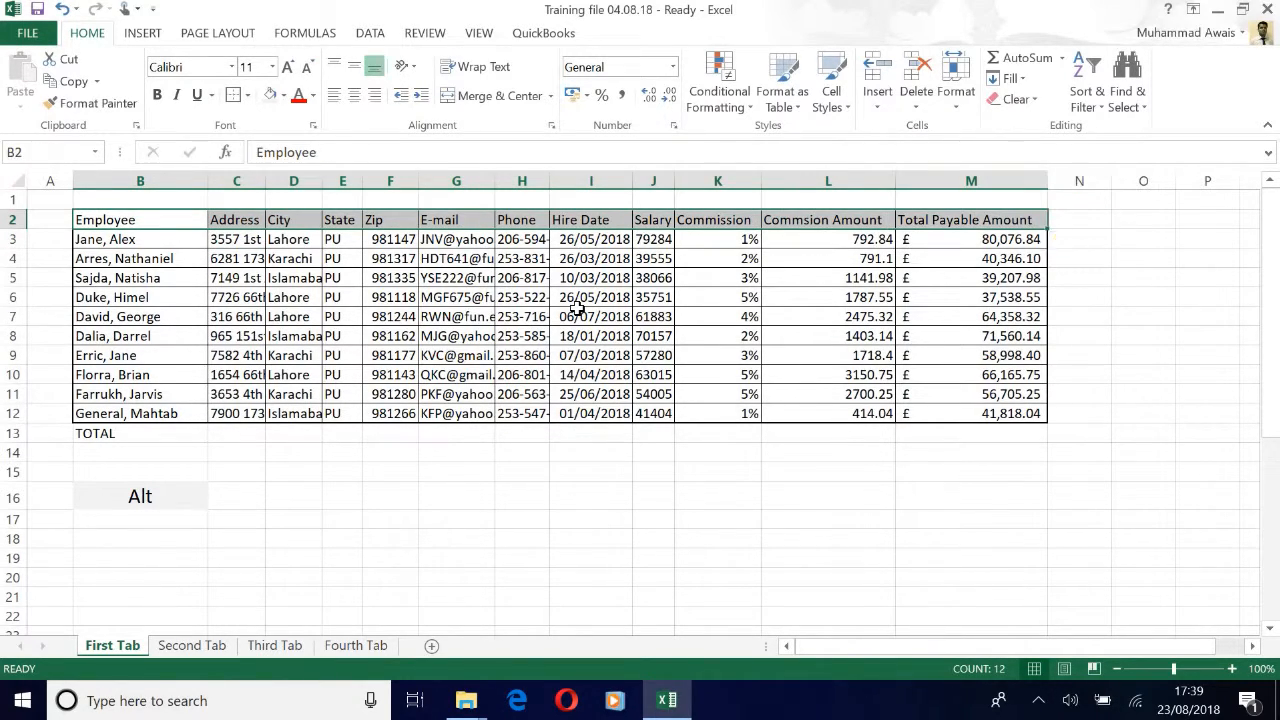
key(Right)
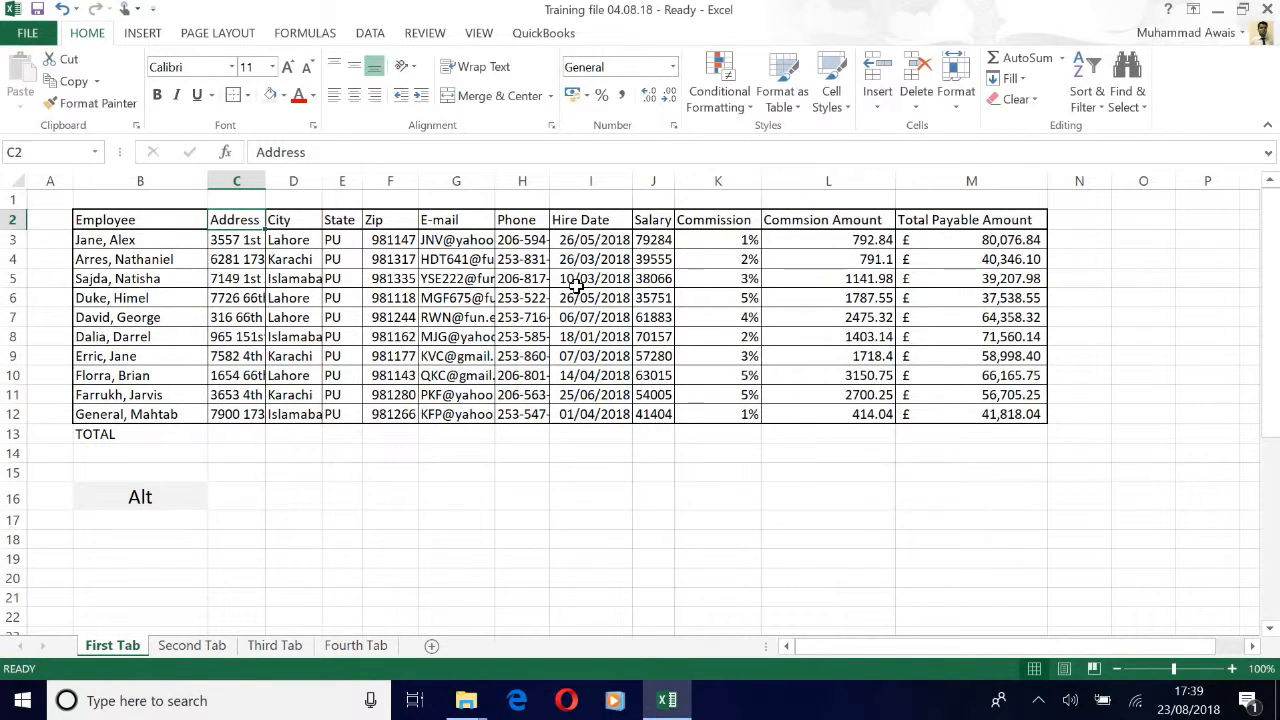
Step: AutoFit column H so the phone numbers in H4 and H5 display completely
key(Left)
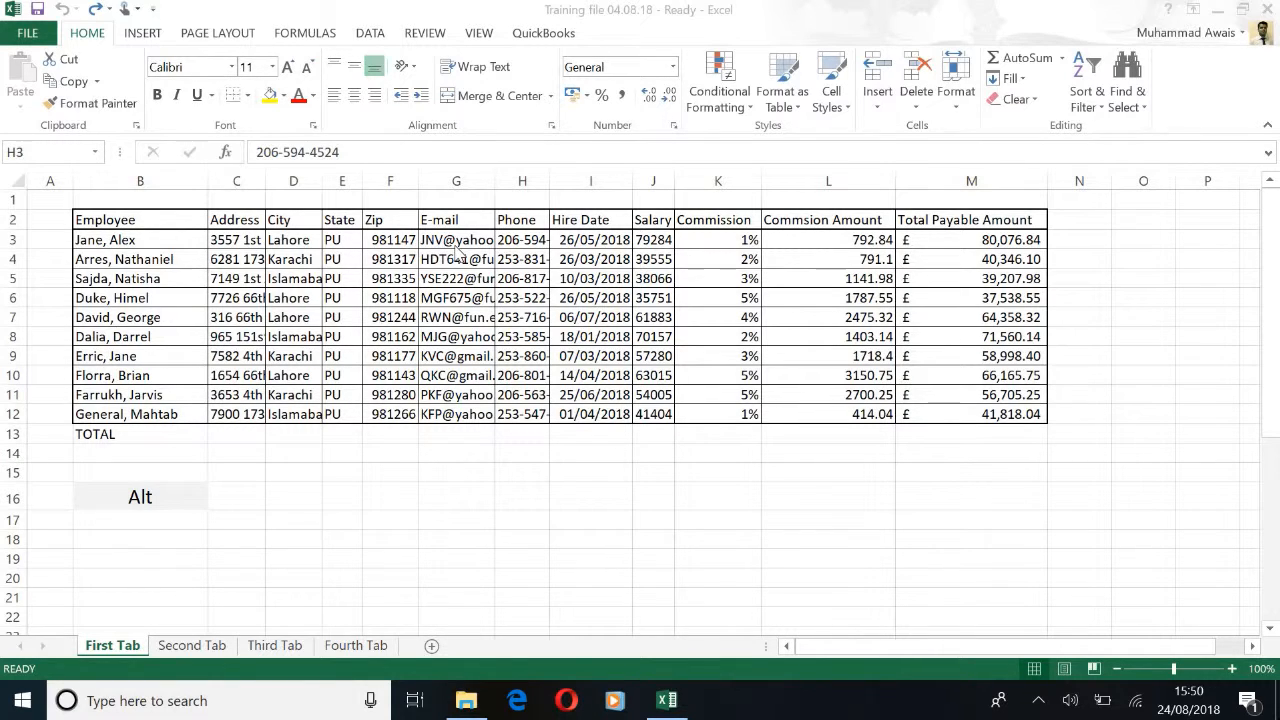
click(518, 242)
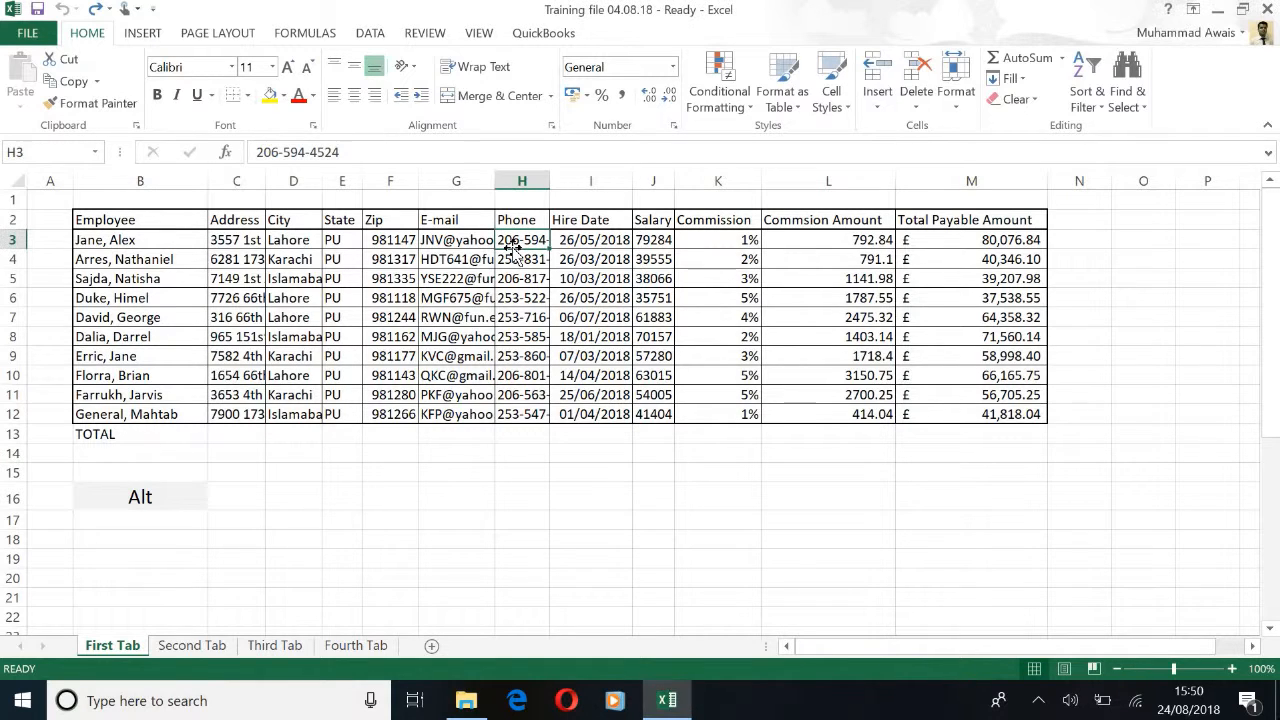
double_click(549, 183)
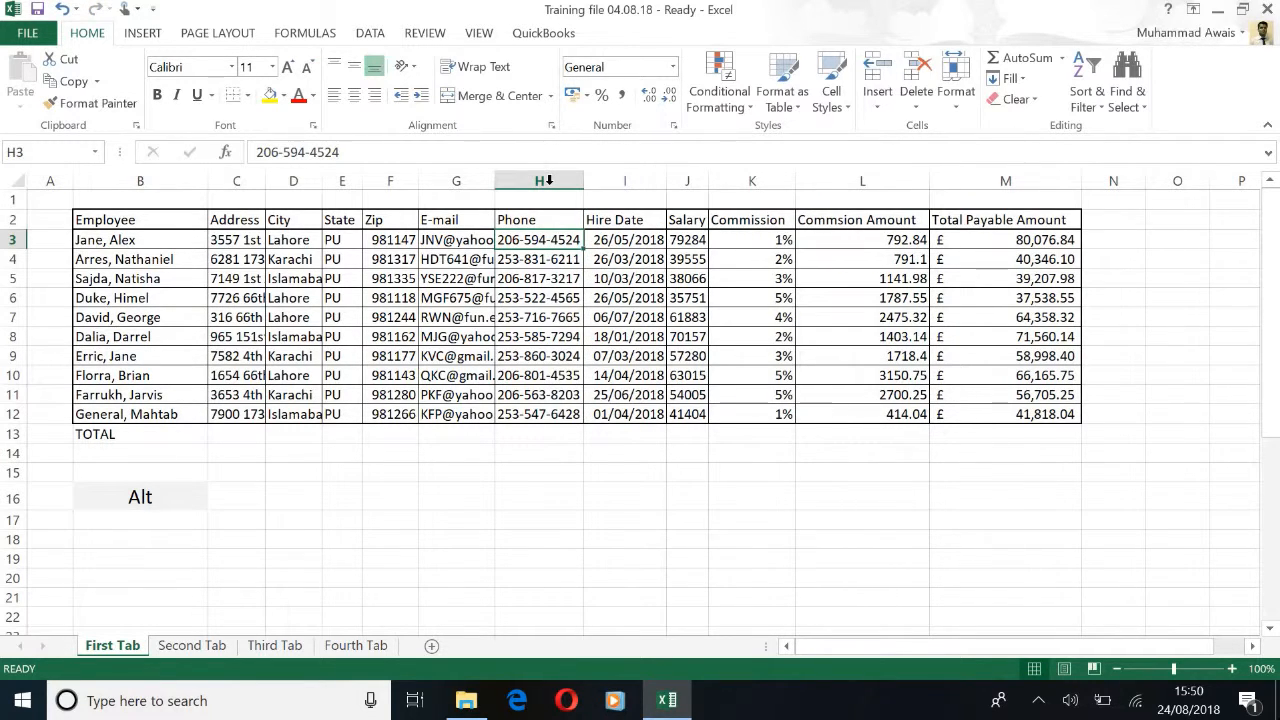
click(558, 259)
click(553, 279)
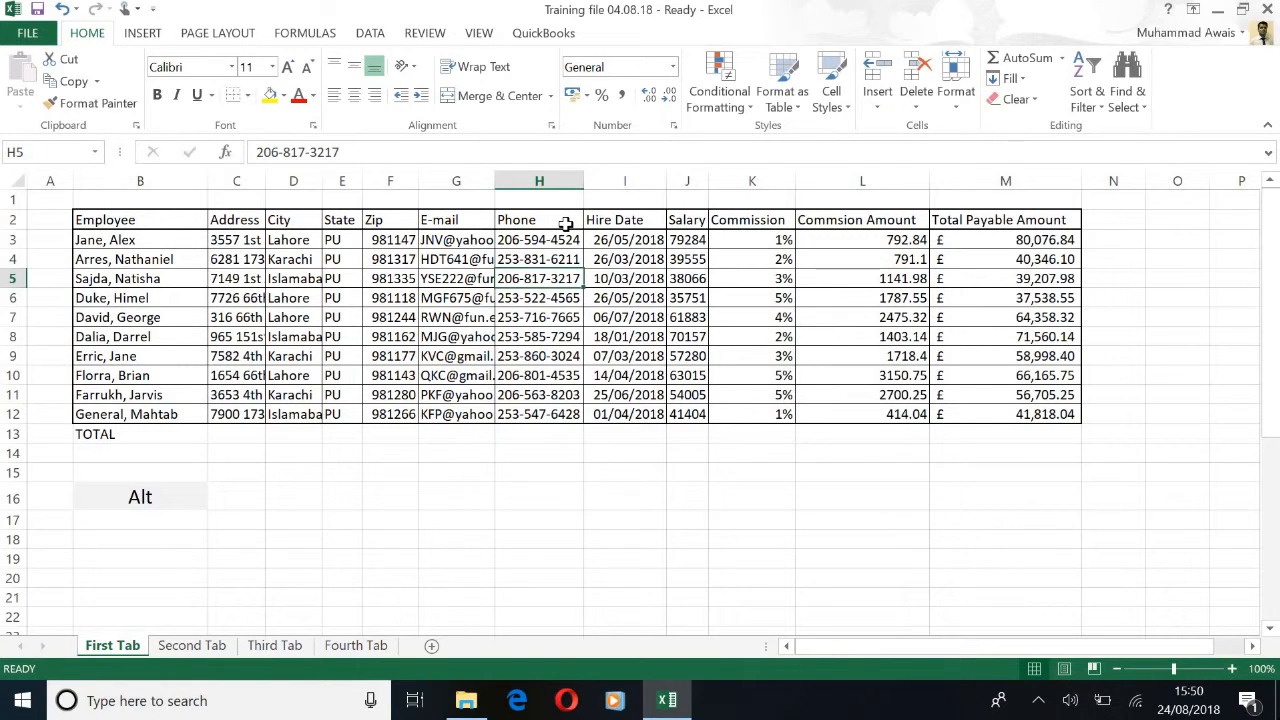
Step: Select the whole table and AutoFit all its column widths from the Format menu
key(ctrl+a)
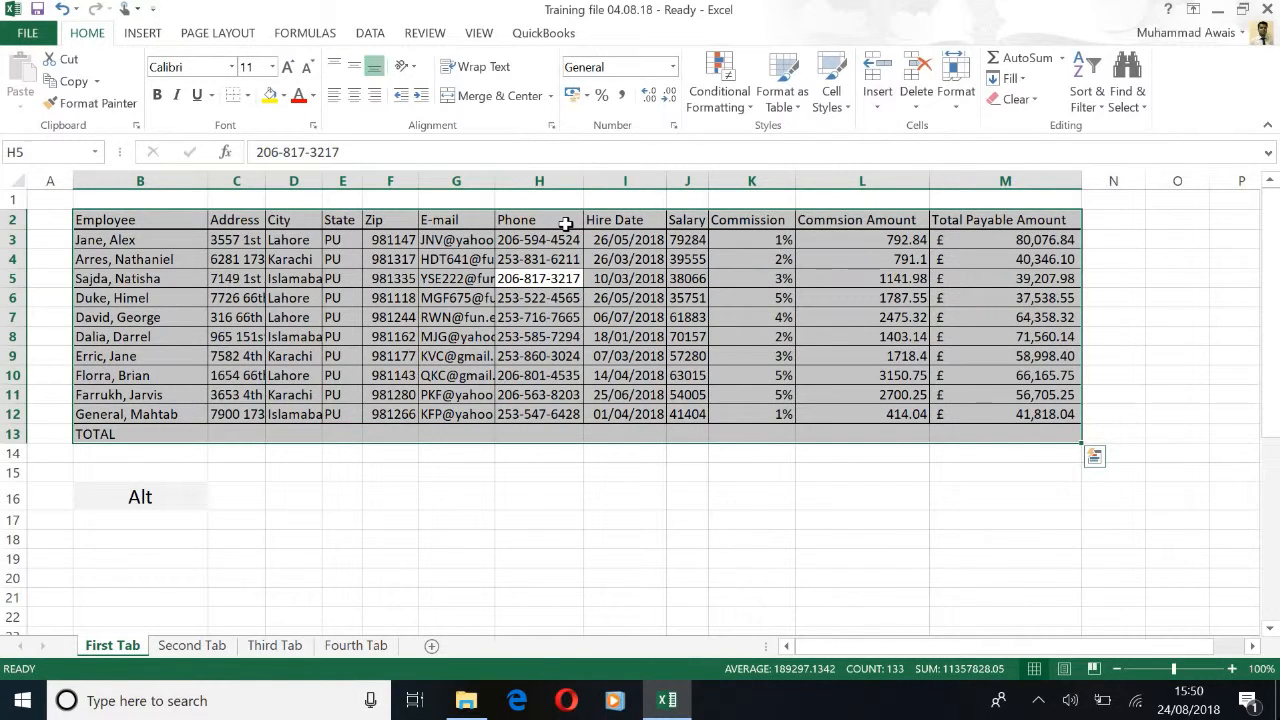
key(alt)
key(h)
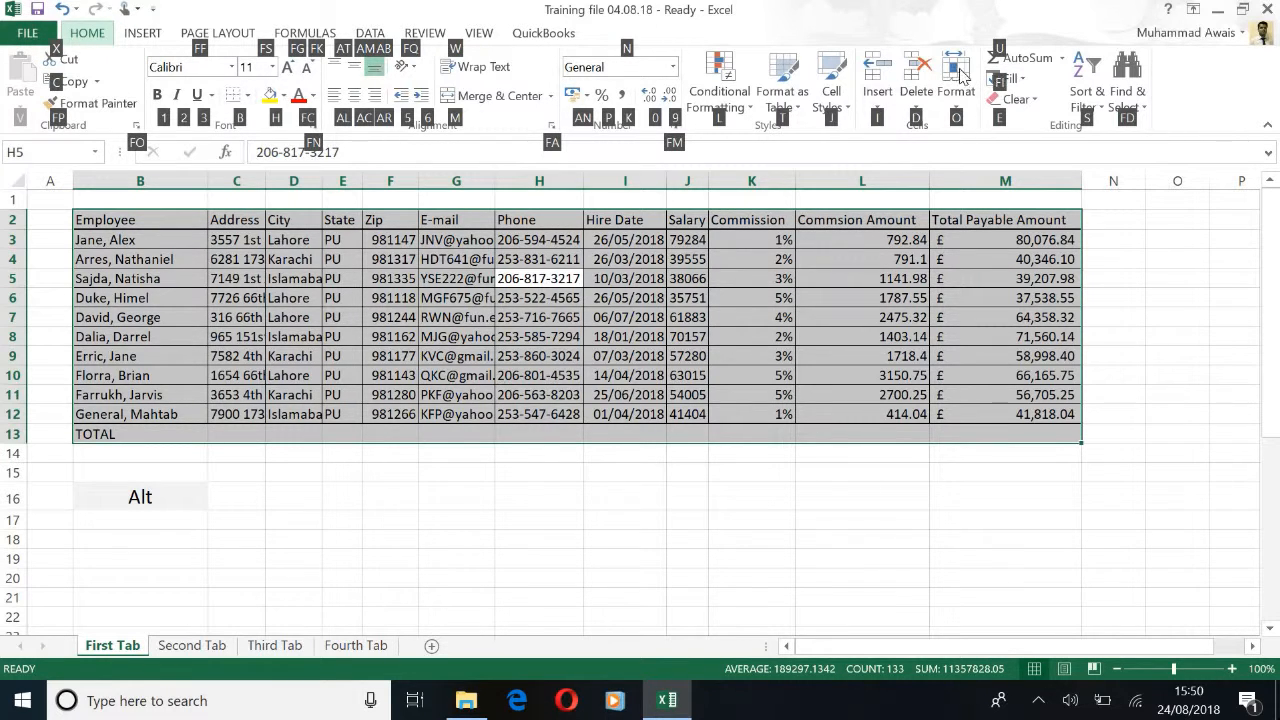
key(o)
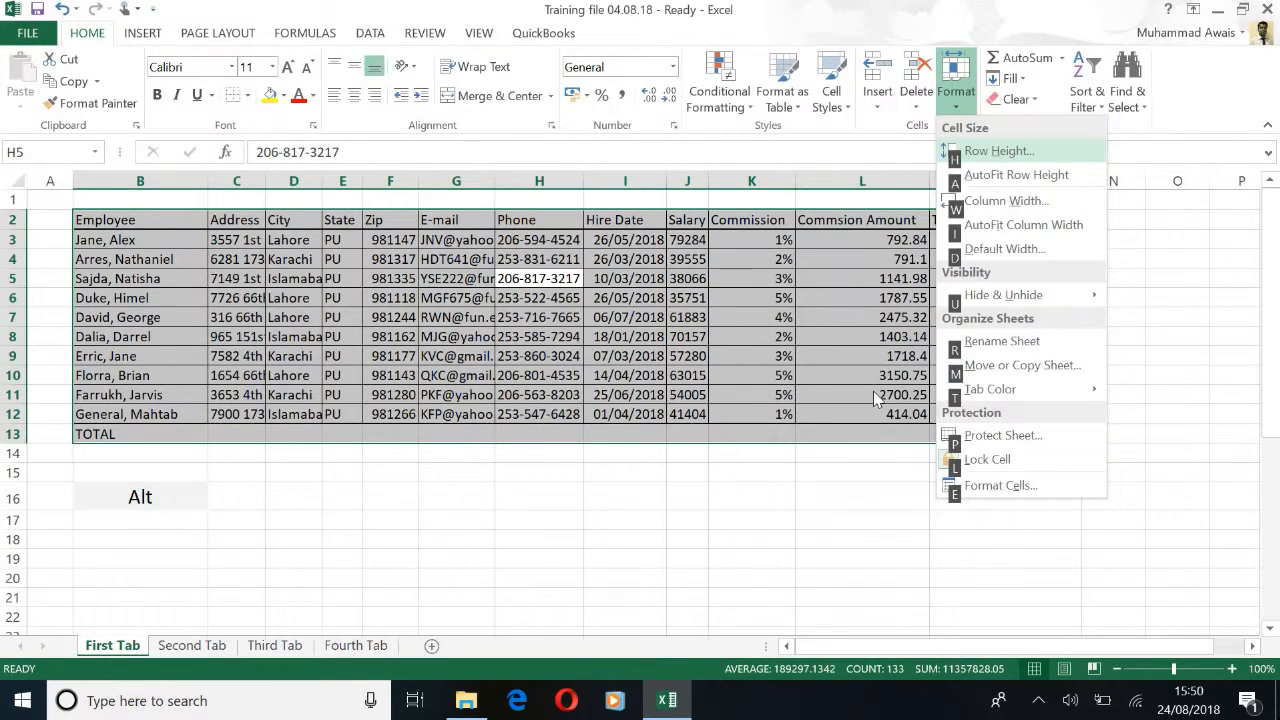
click(1070, 229)
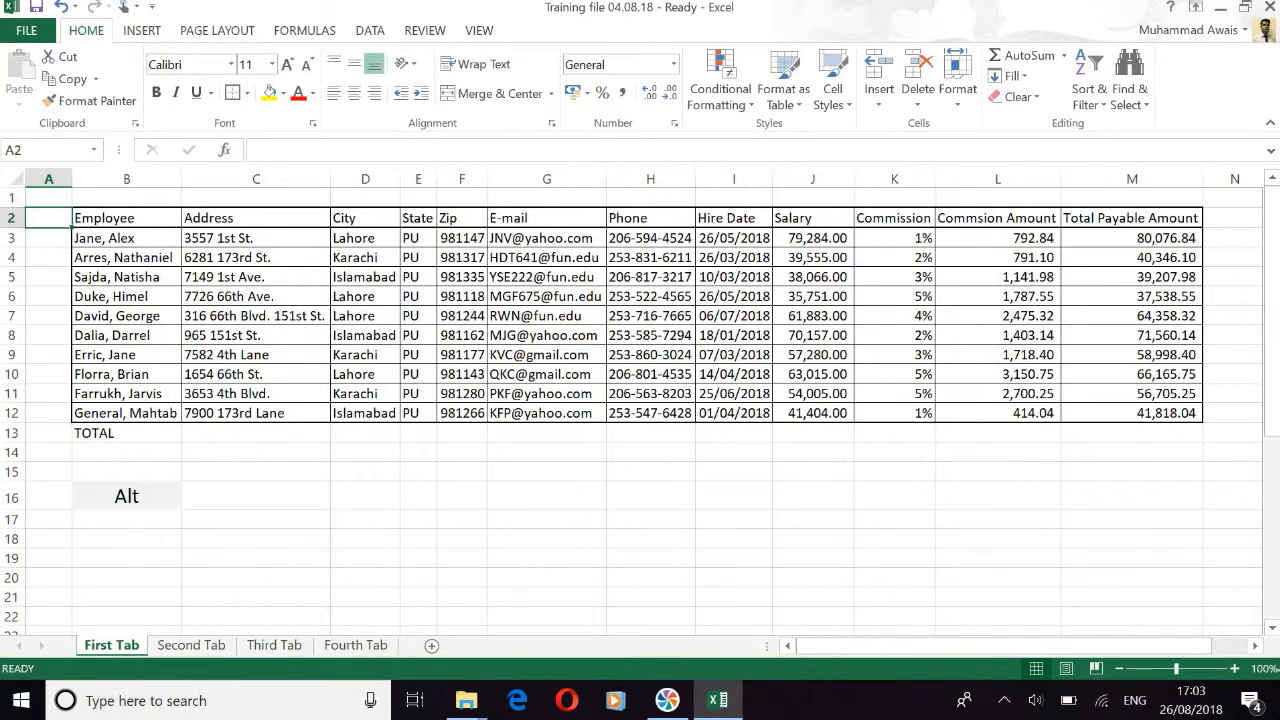
Step: AutoSum Total Payable Amount (556,775.37) and Salary (540,400.00) into the TOTAL row
key(Down)
key(Right)
key(Right)
key(Right)
key(Right)
key(Right)
key(Right)
key(Right)
key(Right)
key(Right)
key(Right)
key(Right)
key(Right)
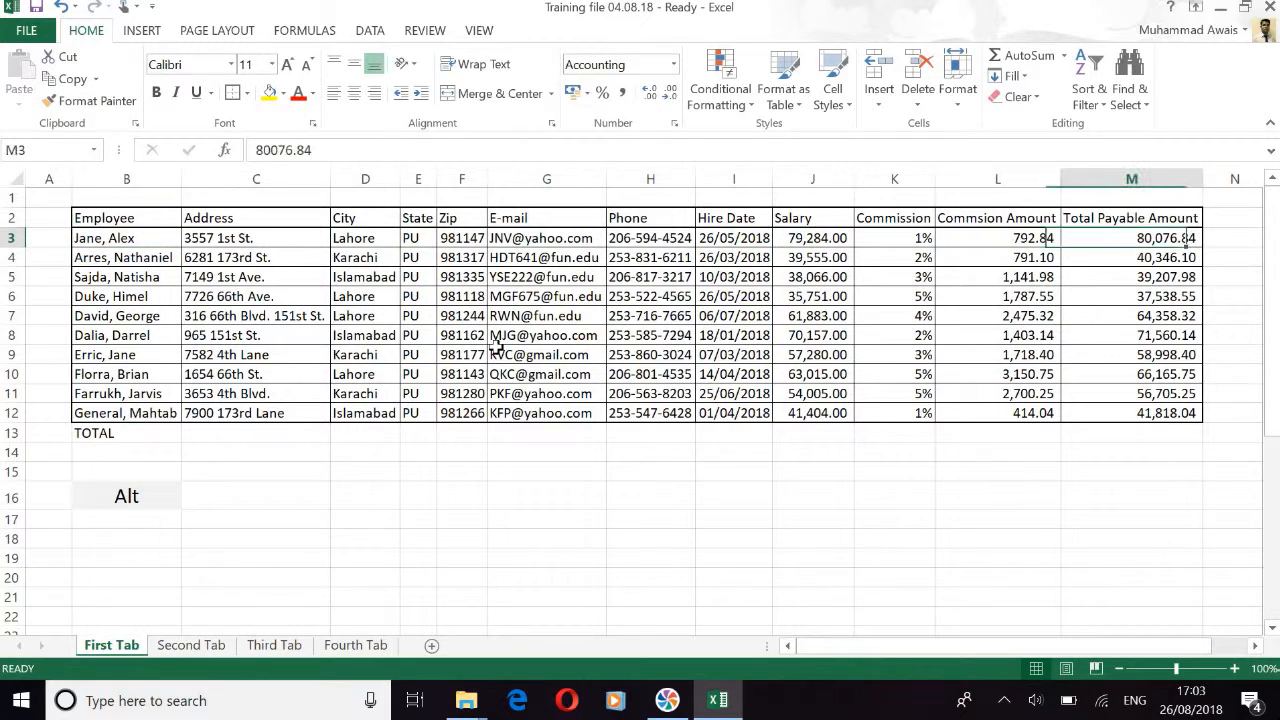
key(shift+Down)
key(shift+Down)
key(shift+Down)
key(shift+Down)
key(shift+Down)
key(shift+Down)
key(shift+Down)
key(shift+Down)
key(shift+Down)
key(shift+Down)
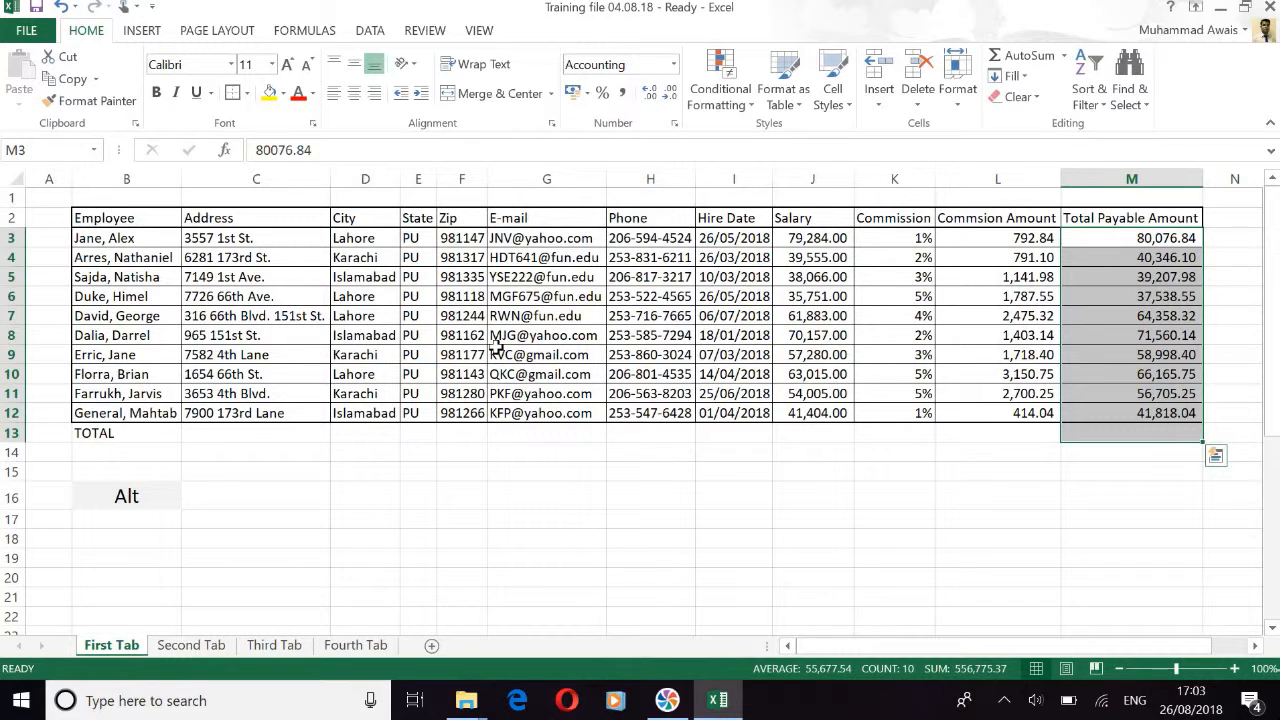
key(alt)
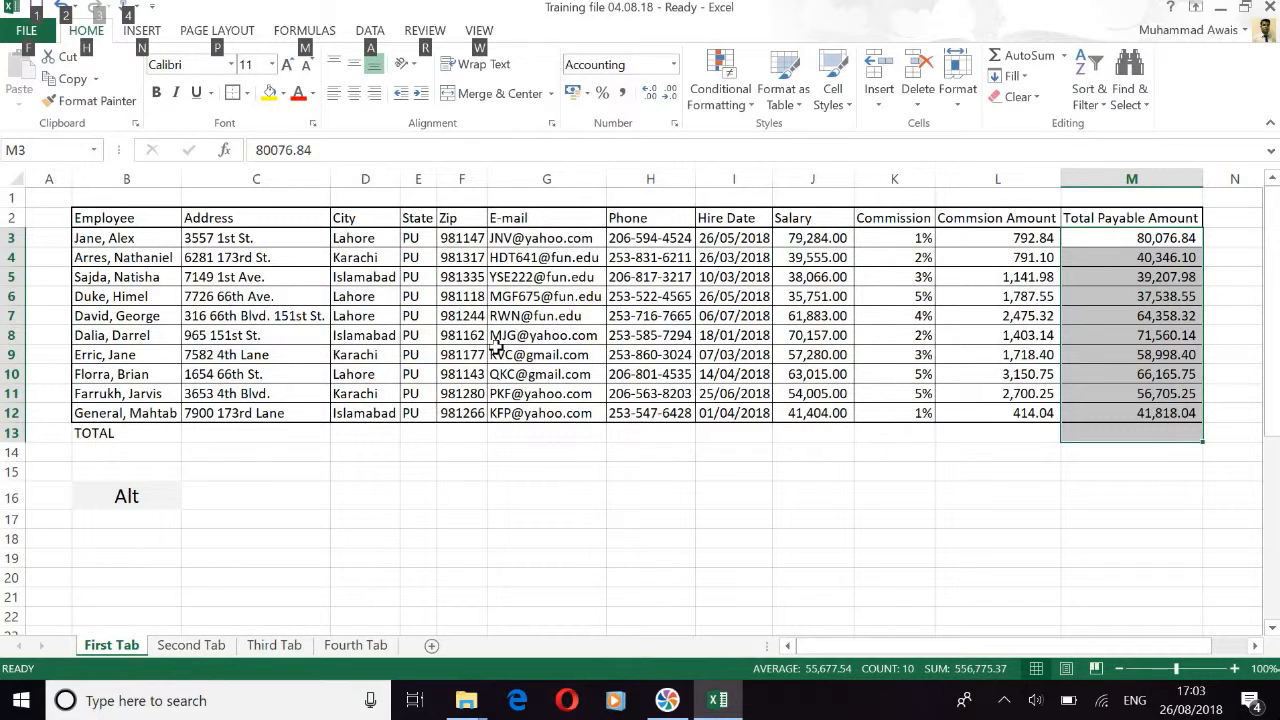
key(alt+equal)
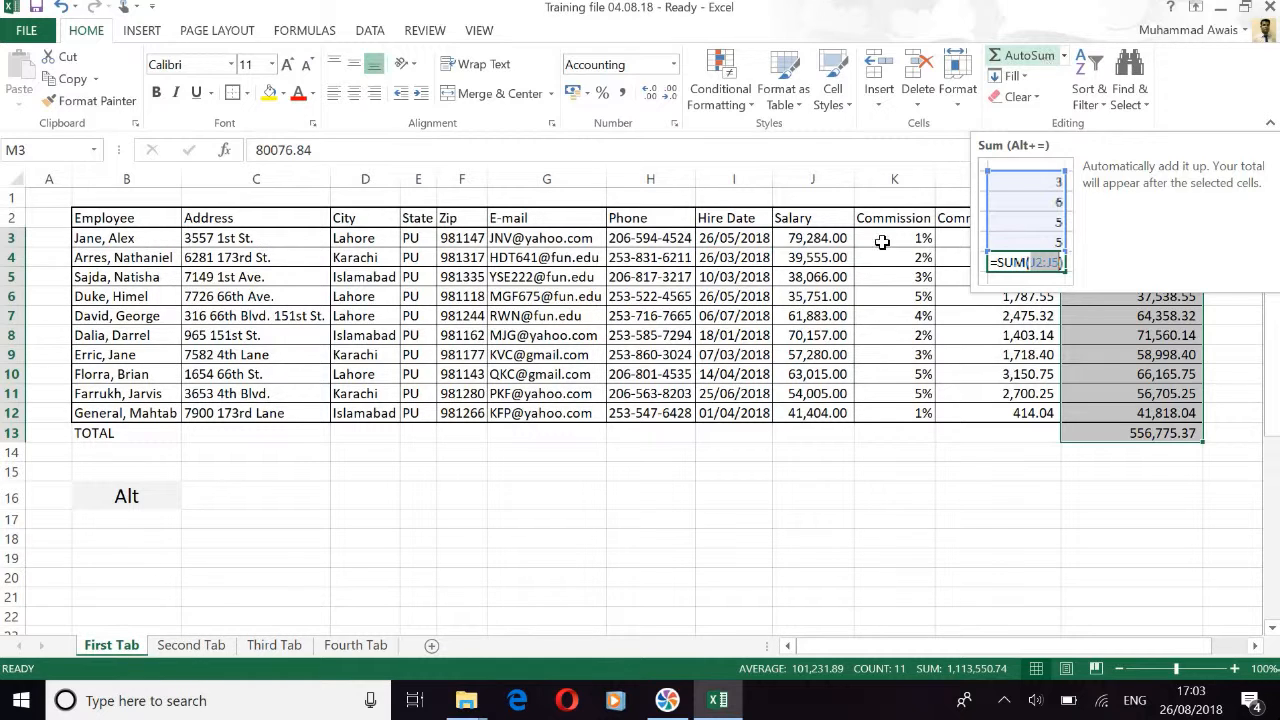
drag(833, 245, 833, 433)
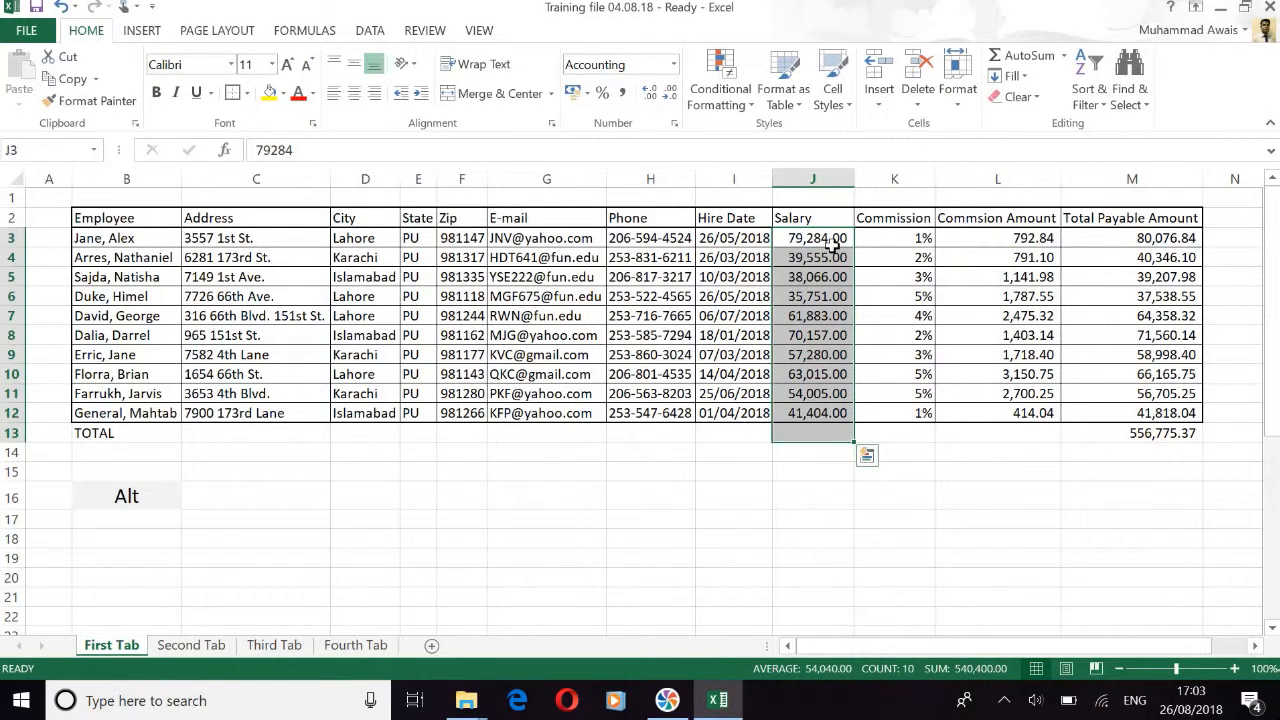
key(alt+equal)
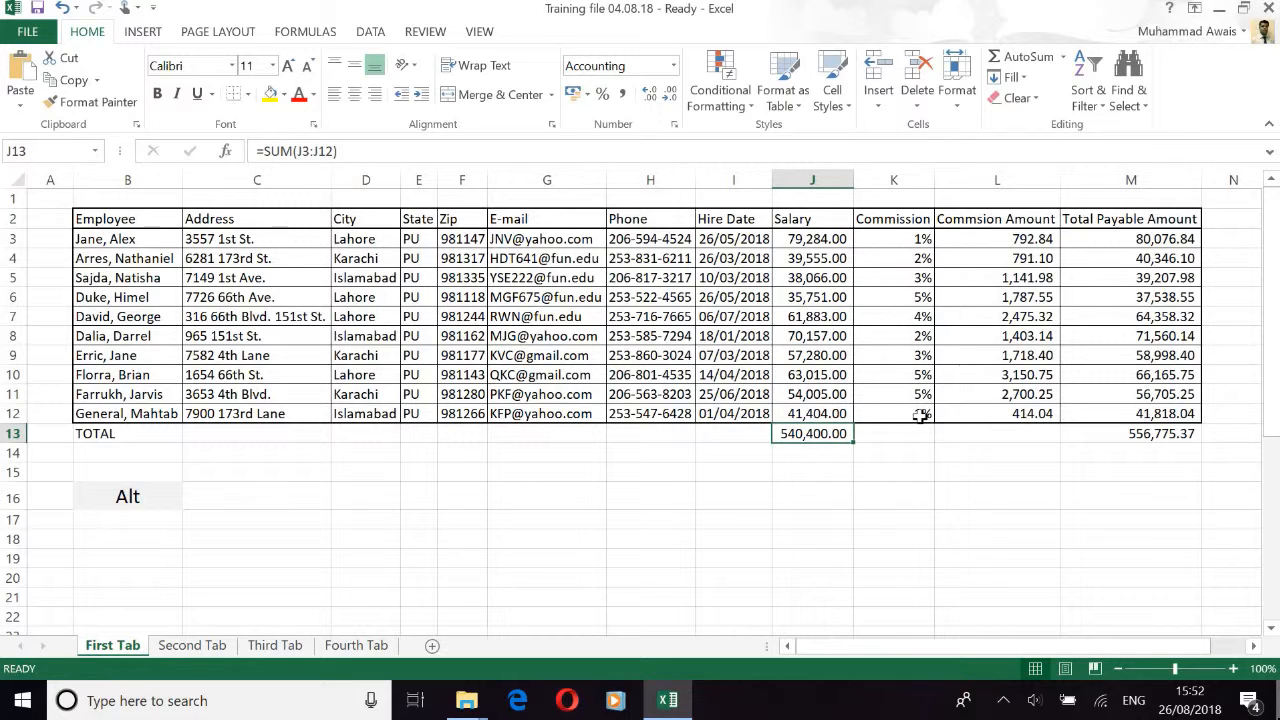
Step: Replace all 12 PU State entries with ICT using Replace All
key(ctrl+f)
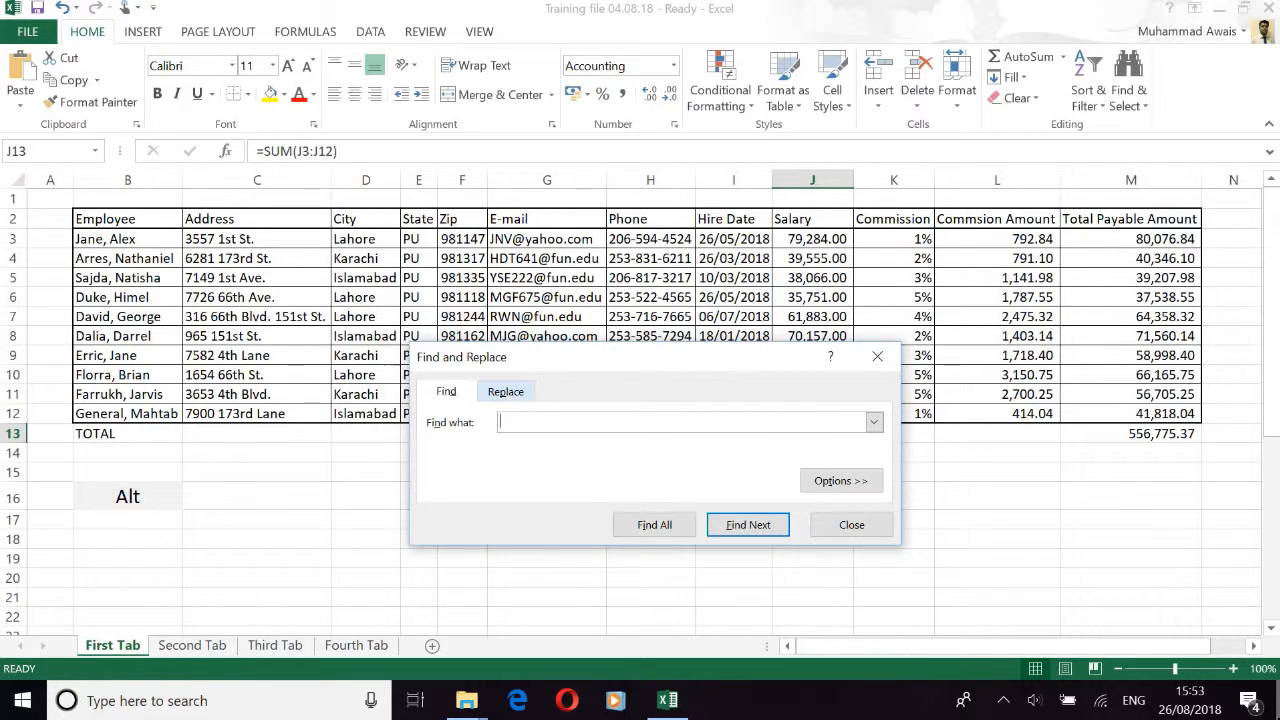
click(507, 393)
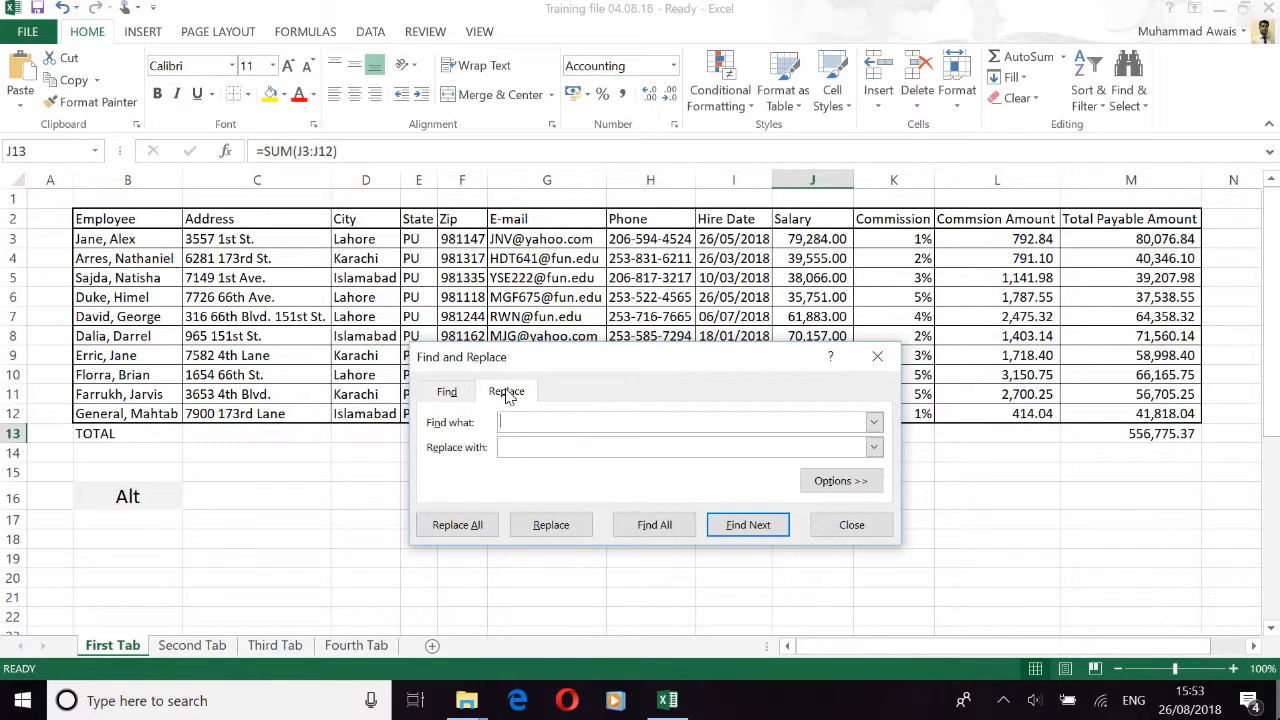
text(PU)
click(535, 445)
text(ICT)
click(468, 522)
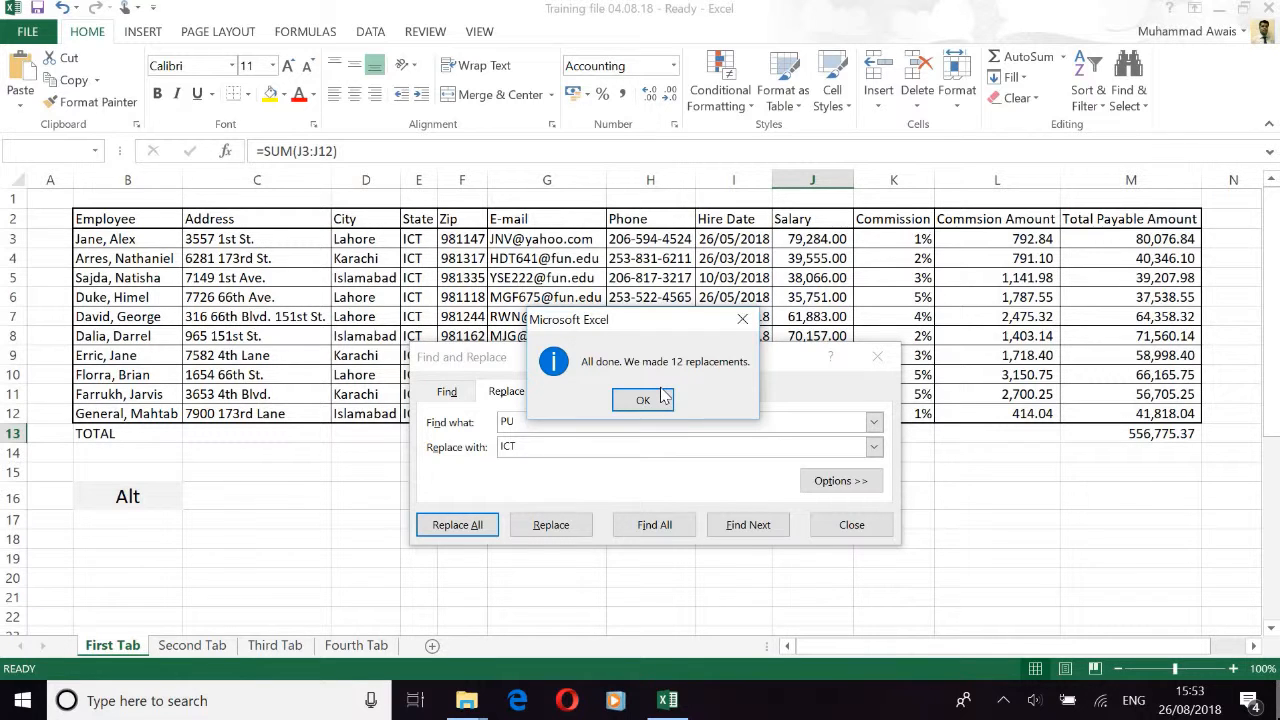
click(643, 399)
key(Escape)
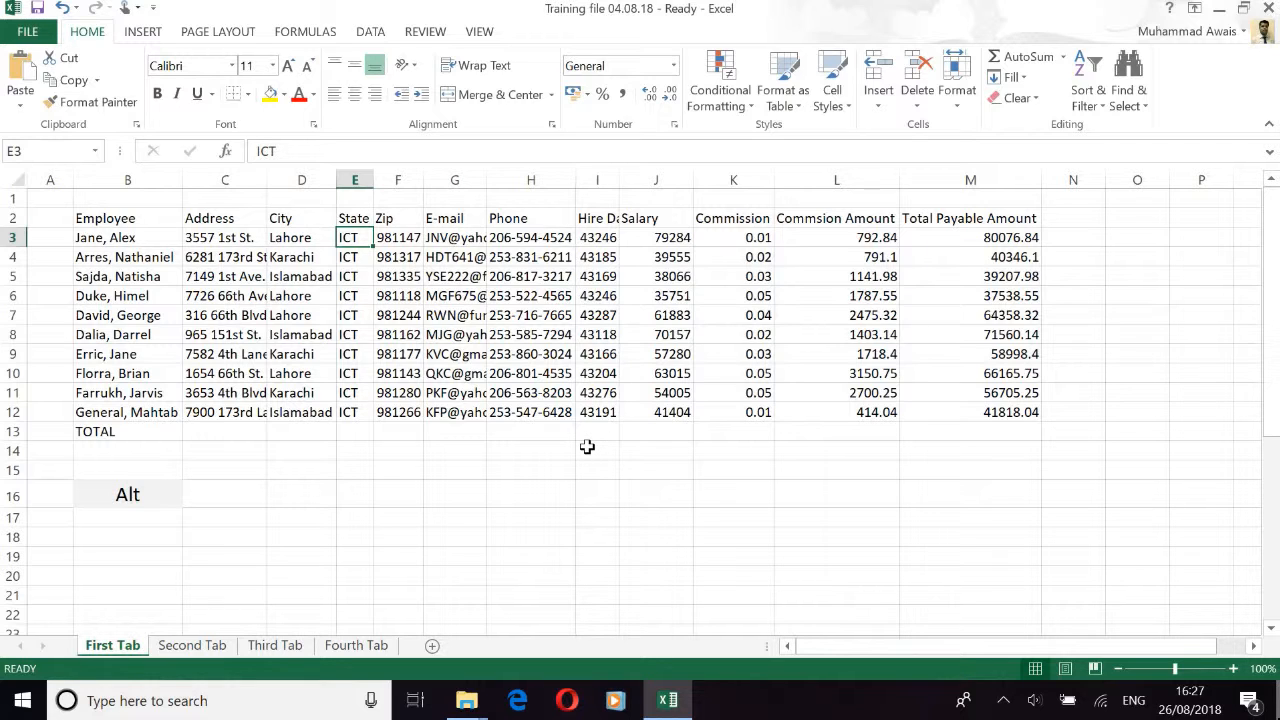
Step: Apply comma number format to the Total Payable Amount and Commission Amount values
key(Right)
key(Right)
key(Right)
key(Right)
key(Right)
key(Right)
key(Right)
key(Right)
key(Right)
key(Left)
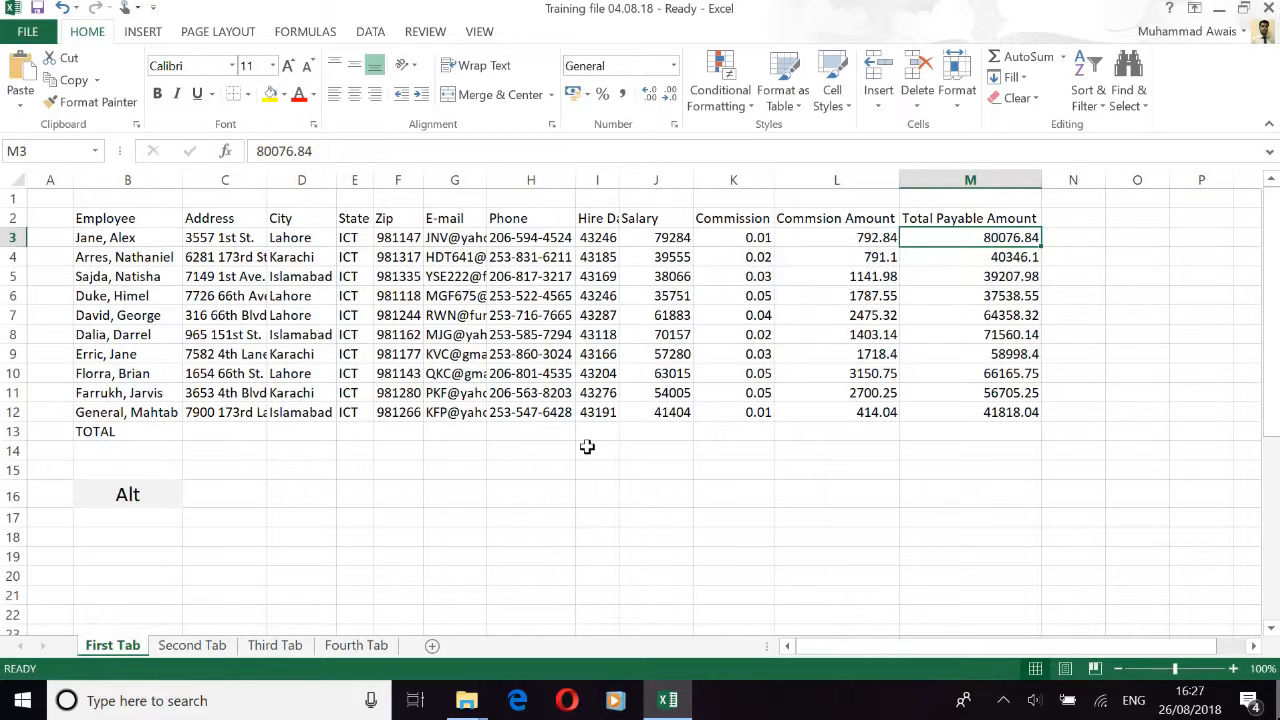
key(Down)
key(Up)
key(shift+Down)
key(shift+Down)
key(shift+Down)
key(shift+Down)
key(shift+Down)
key(shift+Down)
key(shift+Down)
key(shift+Down)
key(shift+Down)
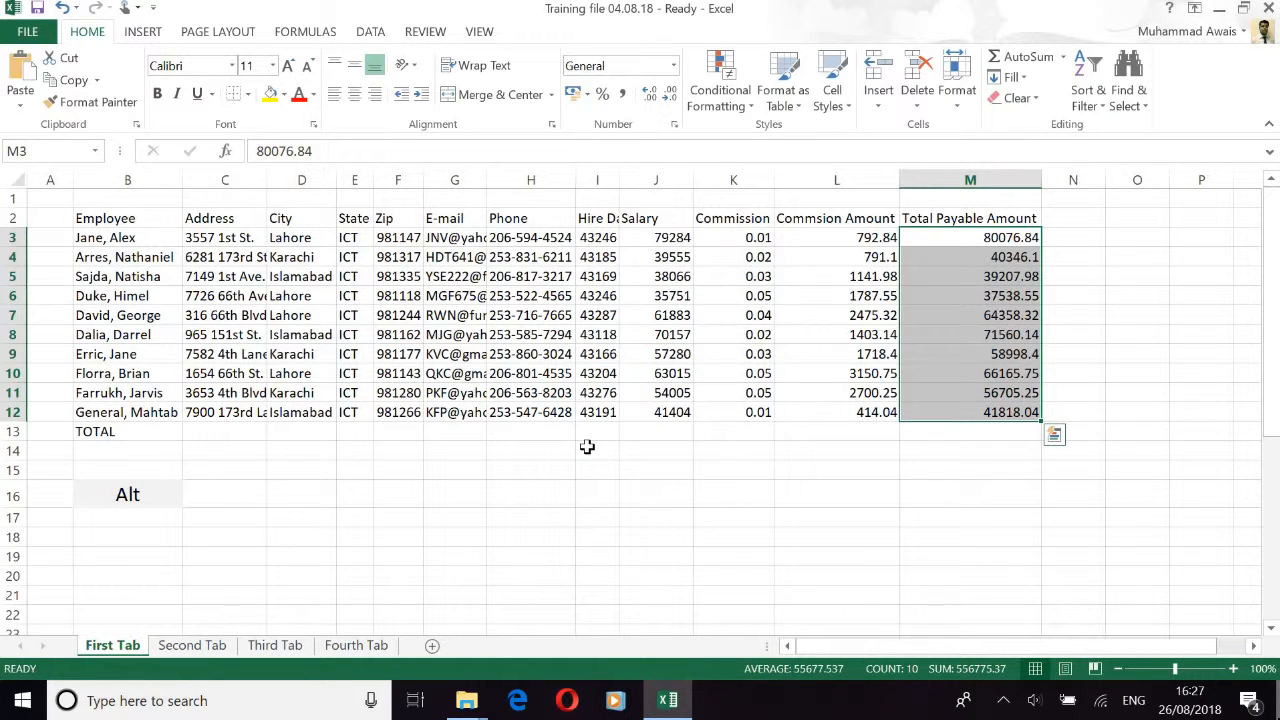
key(alt+h)
key(k)
key(Left)
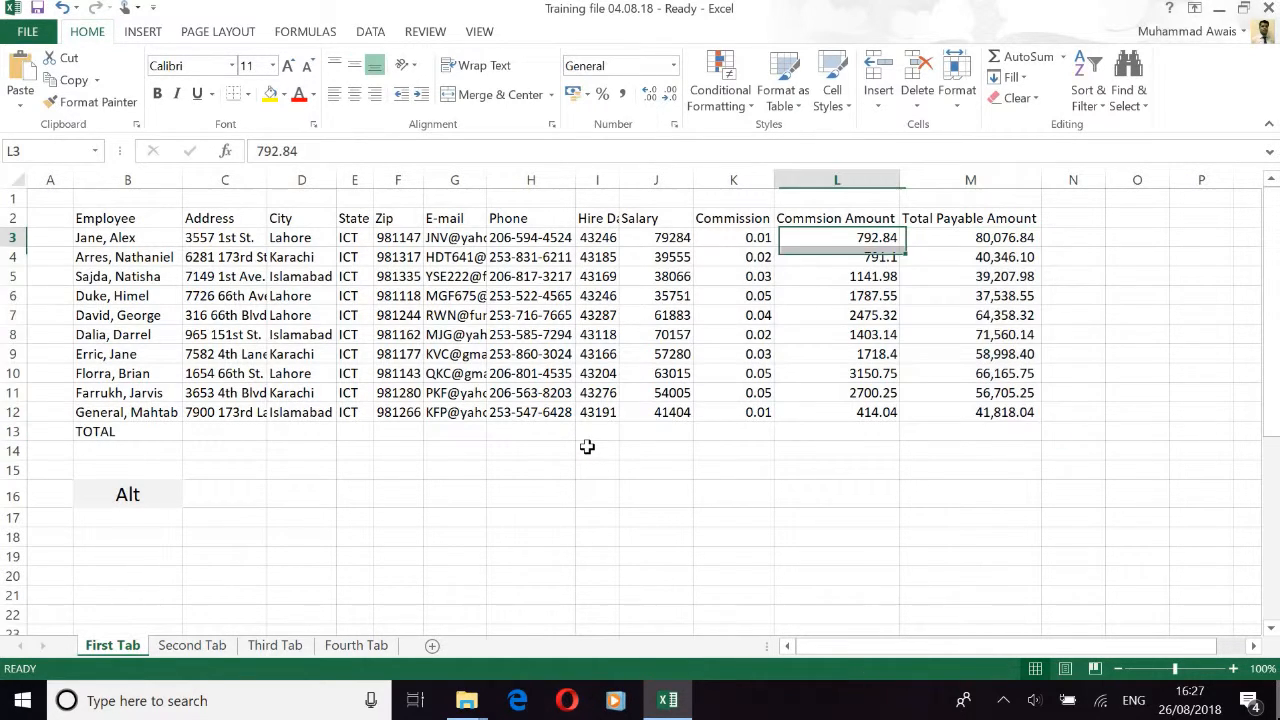
key(shift+Down)
key(shift+Down)
key(shift+Down)
key(shift+Down)
key(shift+Down)
key(shift+Down)
key(shift+Down)
key(shift+Down)
key(shift+Down)
key(alt)
key(h)
key(k)
Step: Give the Salary values J3:J12 accounting-style number format
key(Left)
key(Left)
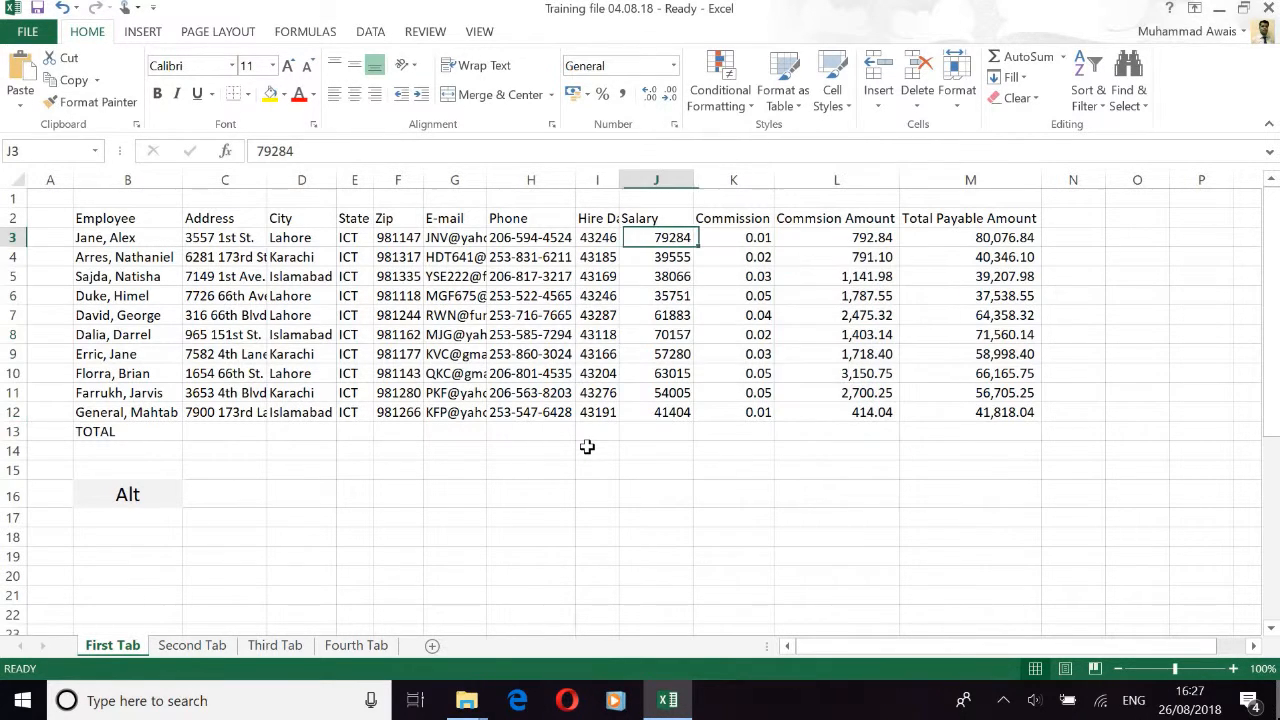
key(shift+Down)
key(shift+Down)
key(shift+Down)
key(shift+Down)
key(shift+Down)
key(shift+Down)
key(shift+Down)
key(shift+Down)
key(shift+Down)
key(alt)
key(h)
key(k)
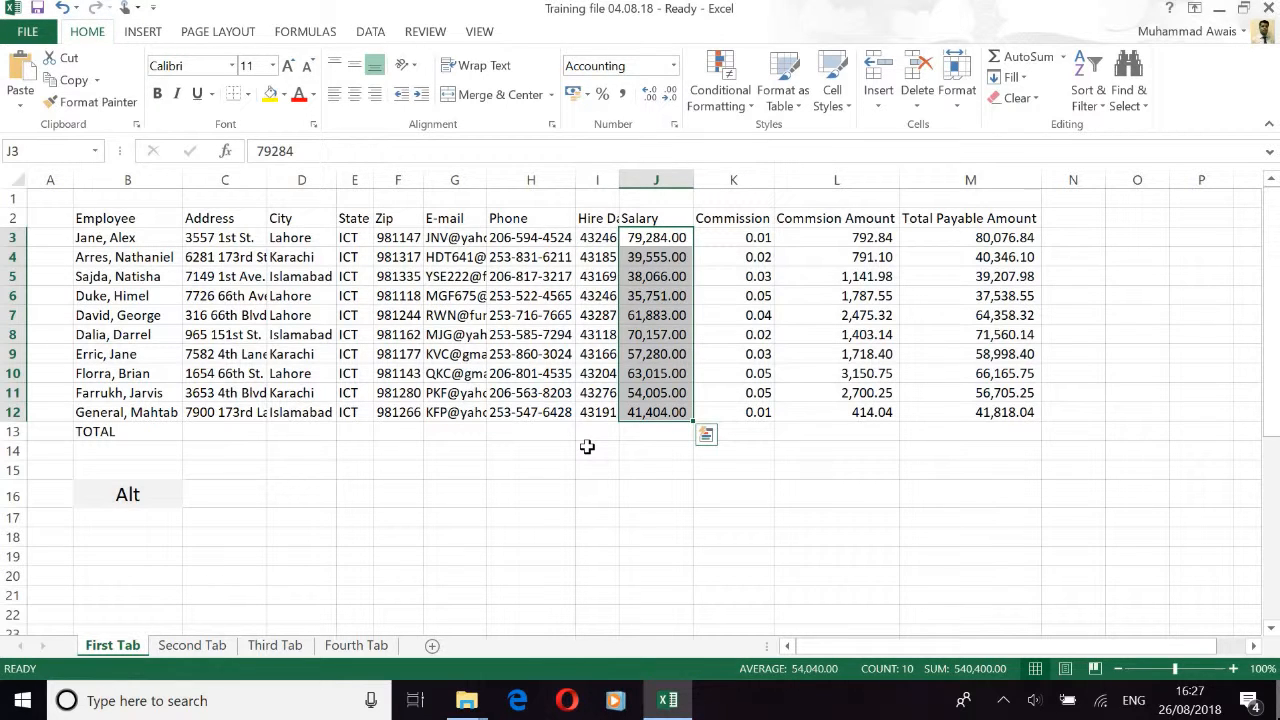
Step: Format the Hire Date values I3:I12 as Short Date, e.g. 26/05/2018
key(Left)
key(shift+Down)
key(shift+Down)
key(shift+Down)
key(shift+Down)
key(shift+Down)
key(shift+Down)
key(shift+Down)
key(shift+Down)
key(shift+Down)
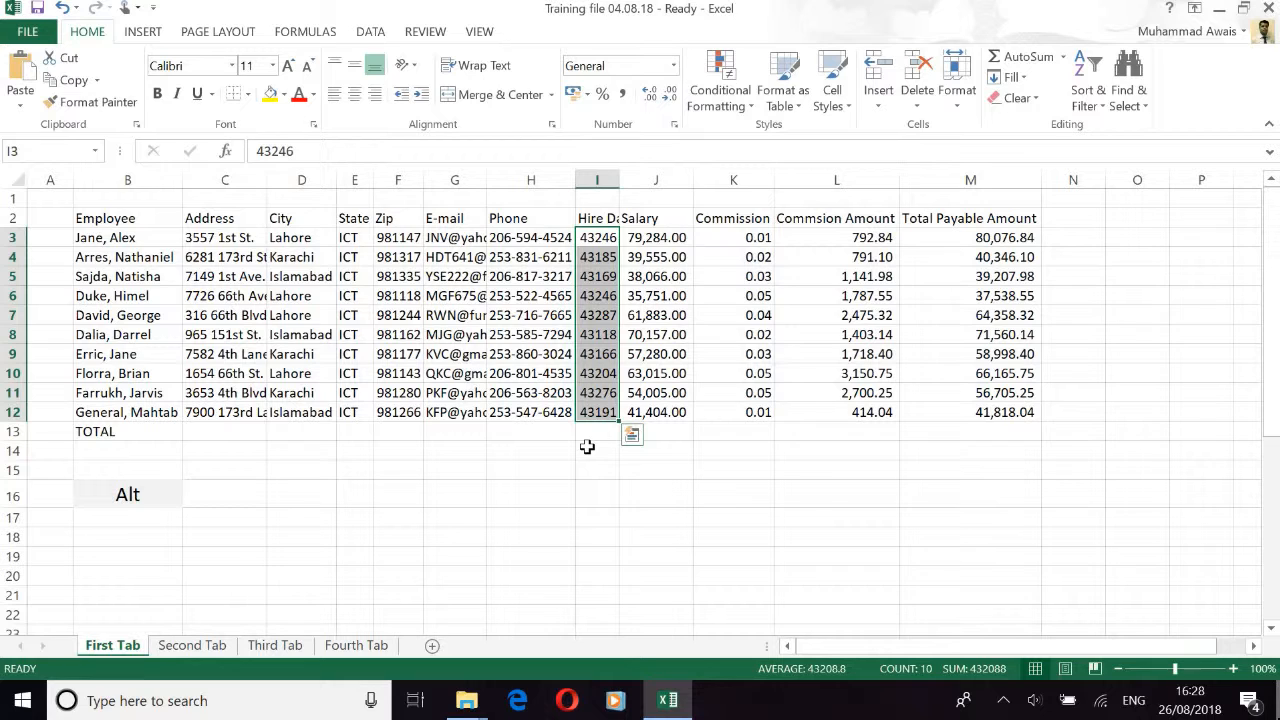
key(alt)
text(hns)
key(Return)
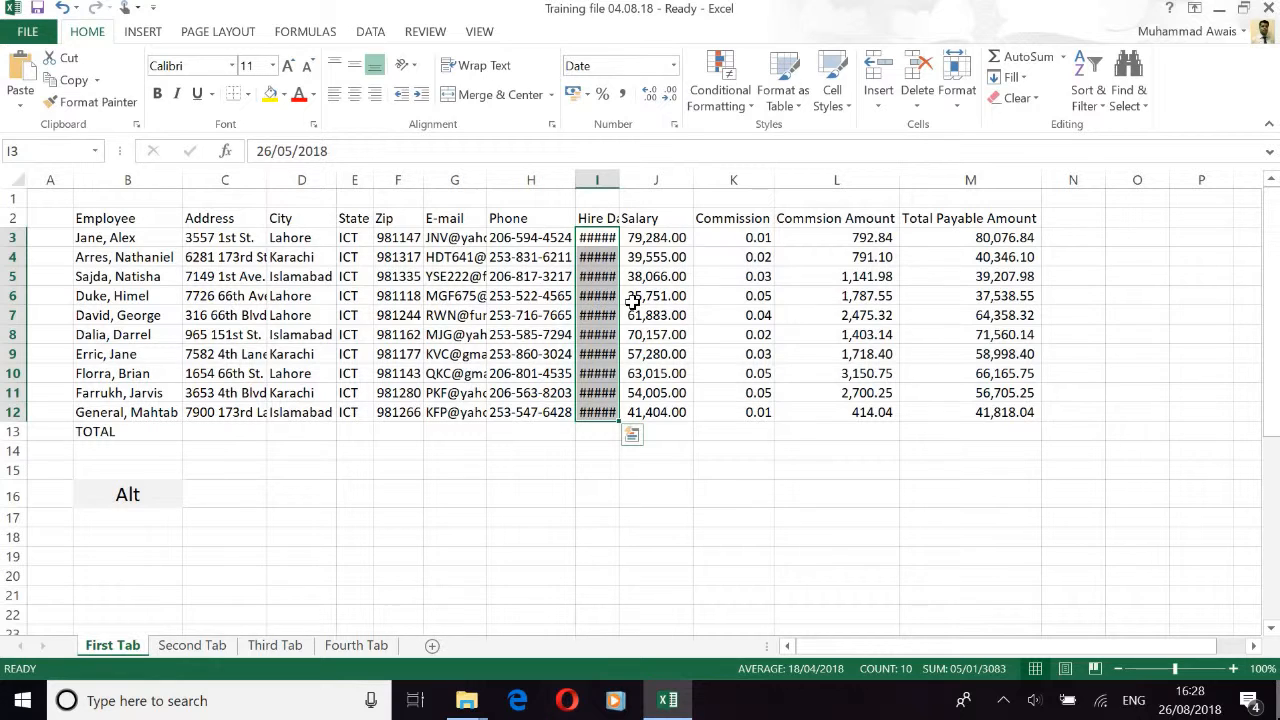
key(Left)
key(Left)
key(Left)
key(Left)
key(Left)
key(Left)
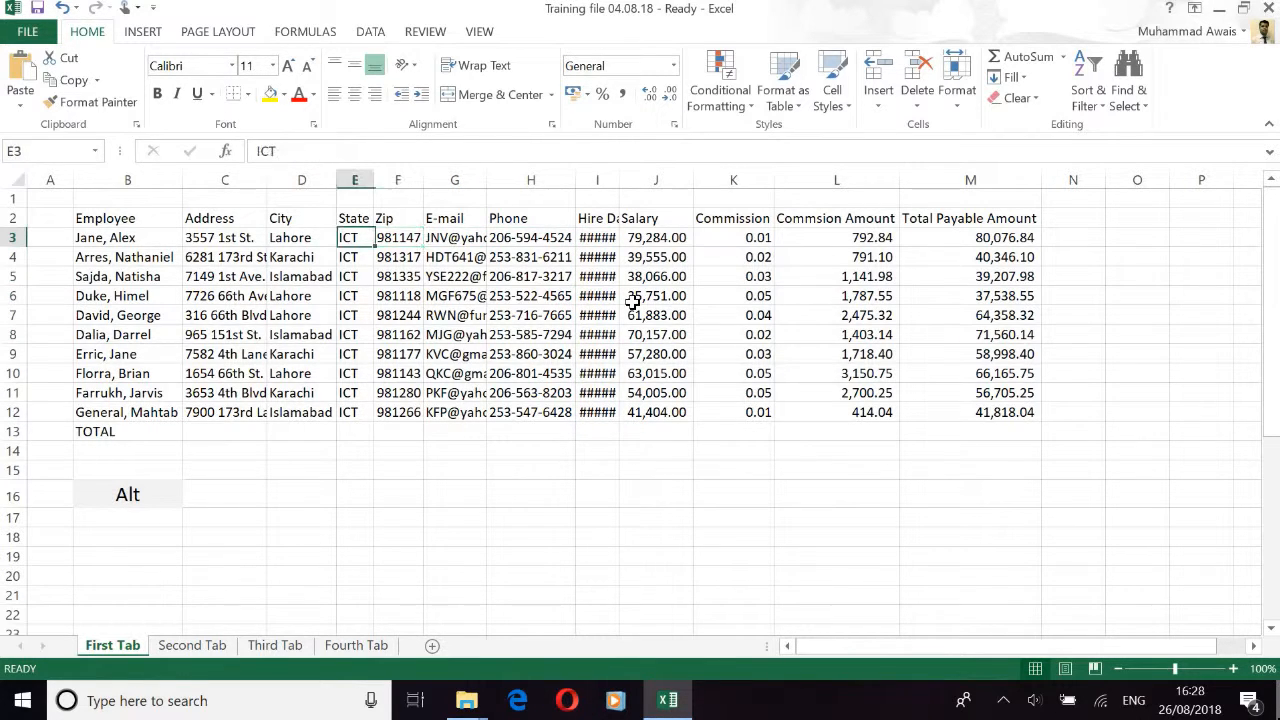
key(Right)
key(Right)
key(ctrl+a)
Step: AutoFit every table column to its contents
key(alt)
key(h)
key(o)
key(i)
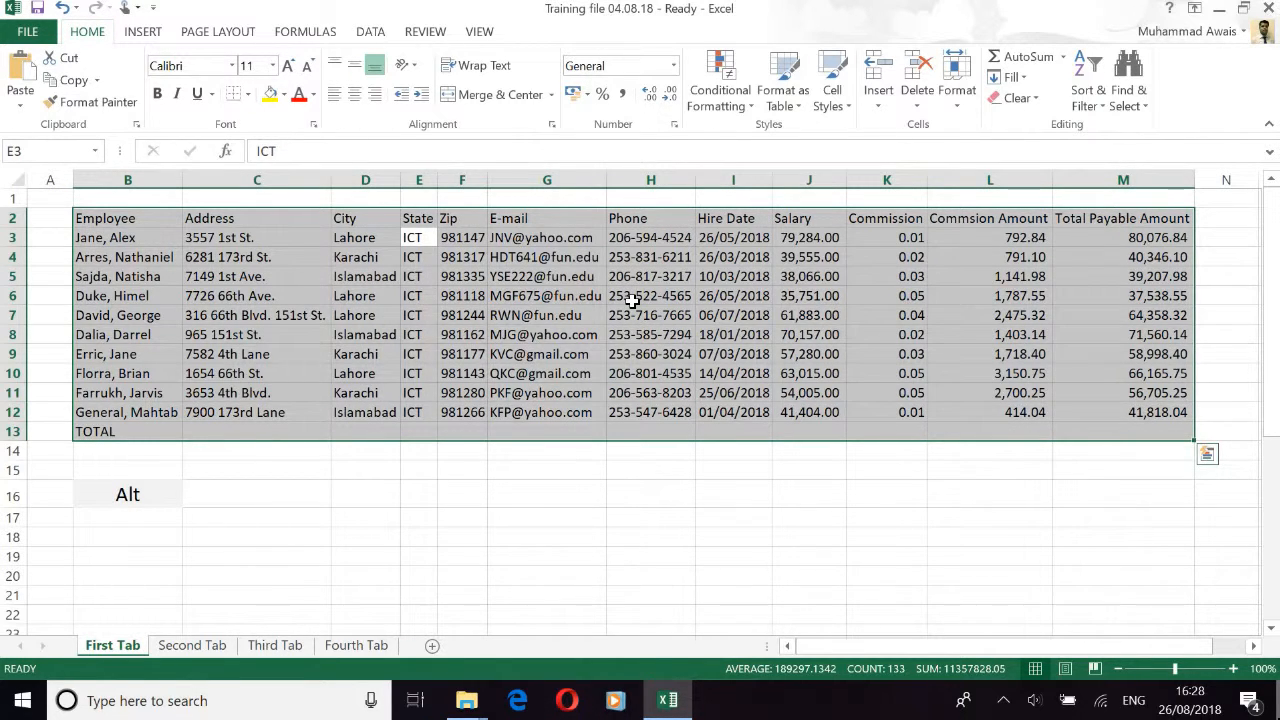
key(Right)
key(Left)
key(Left)
key(Left)
key(Left)
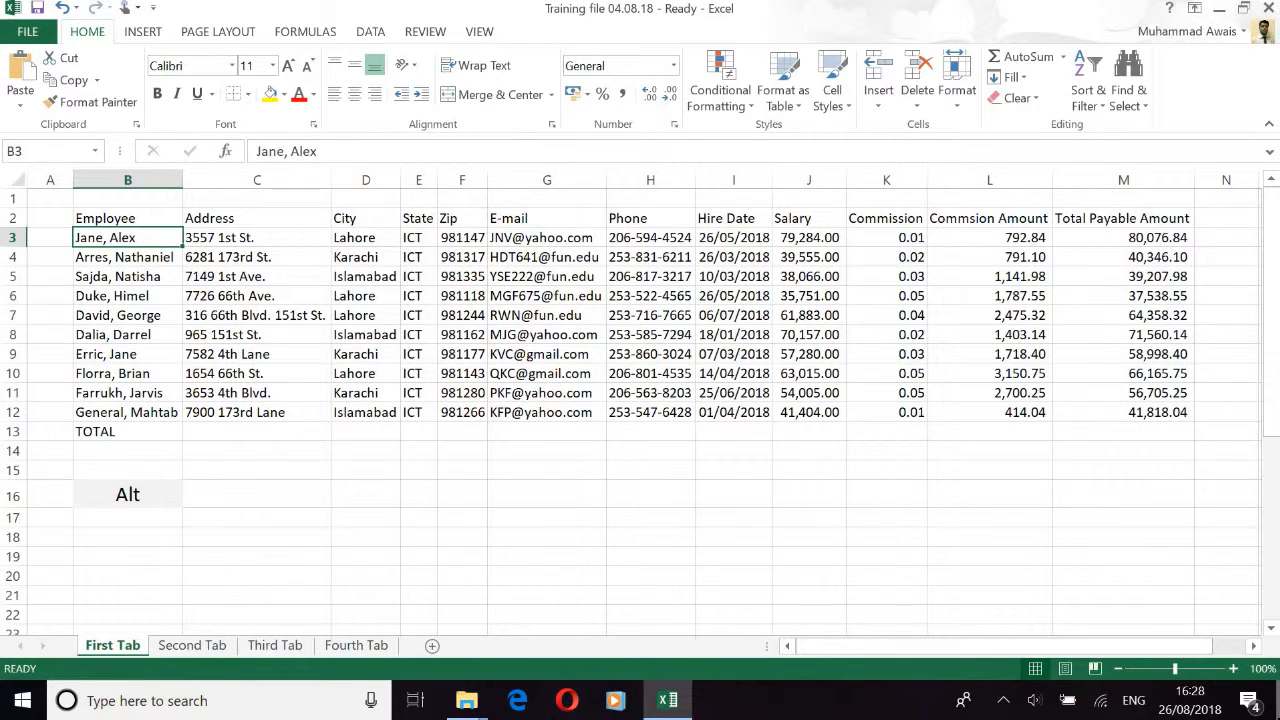
Step: Format the Commission values K3:K12 as percentages like 1%, 2%, 5%
key(Right)
key(Right)
key(Right)
key(Right)
key(Right)
key(Right)
key(Right)
key(Right)
key(Right)
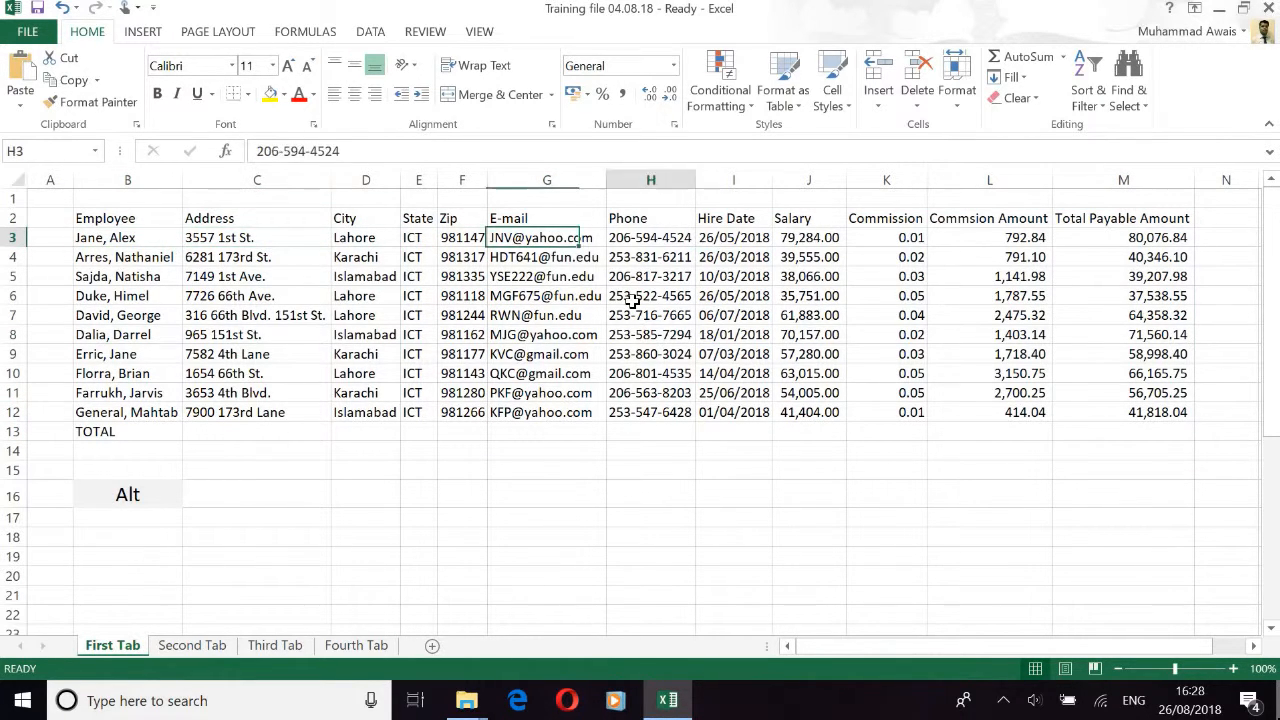
key(shift+Down)
key(shift+Down)
key(shift+Down)
key(shift+Down)
key(shift+Down)
key(shift+Down)
key(shift+Down)
key(shift+Down)
key(shift+Down)
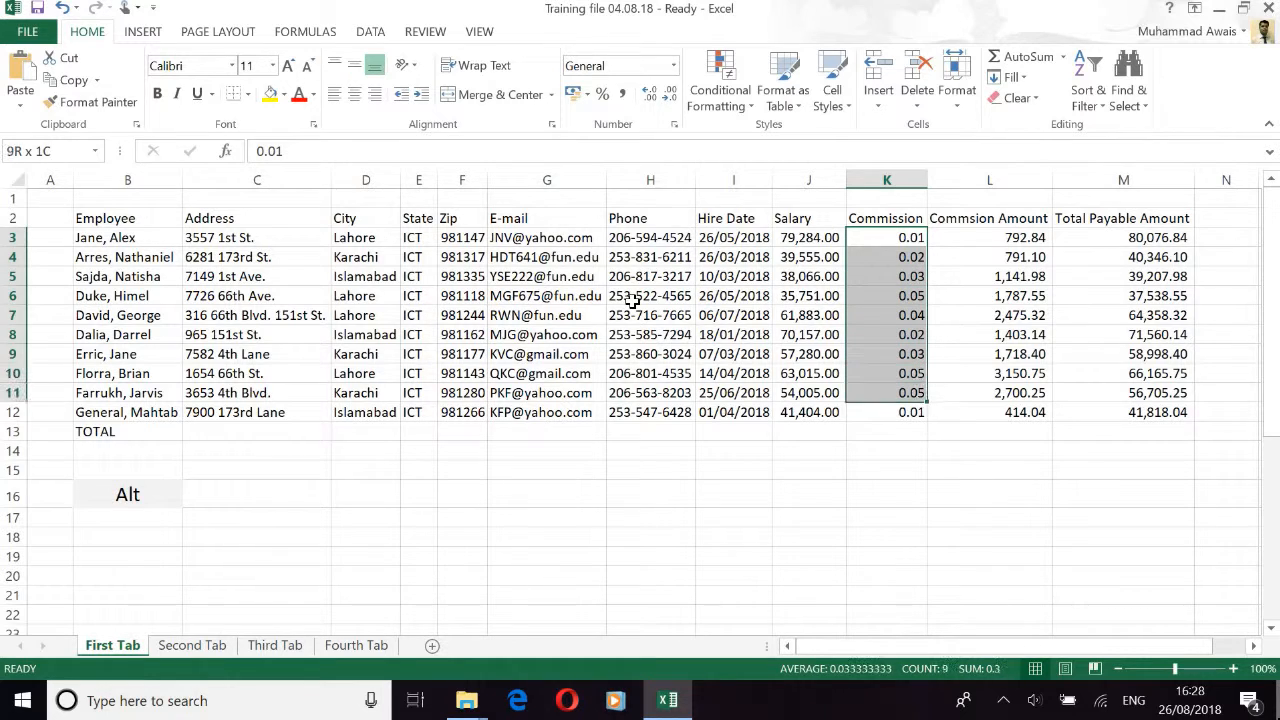
key(alt)
key(p)
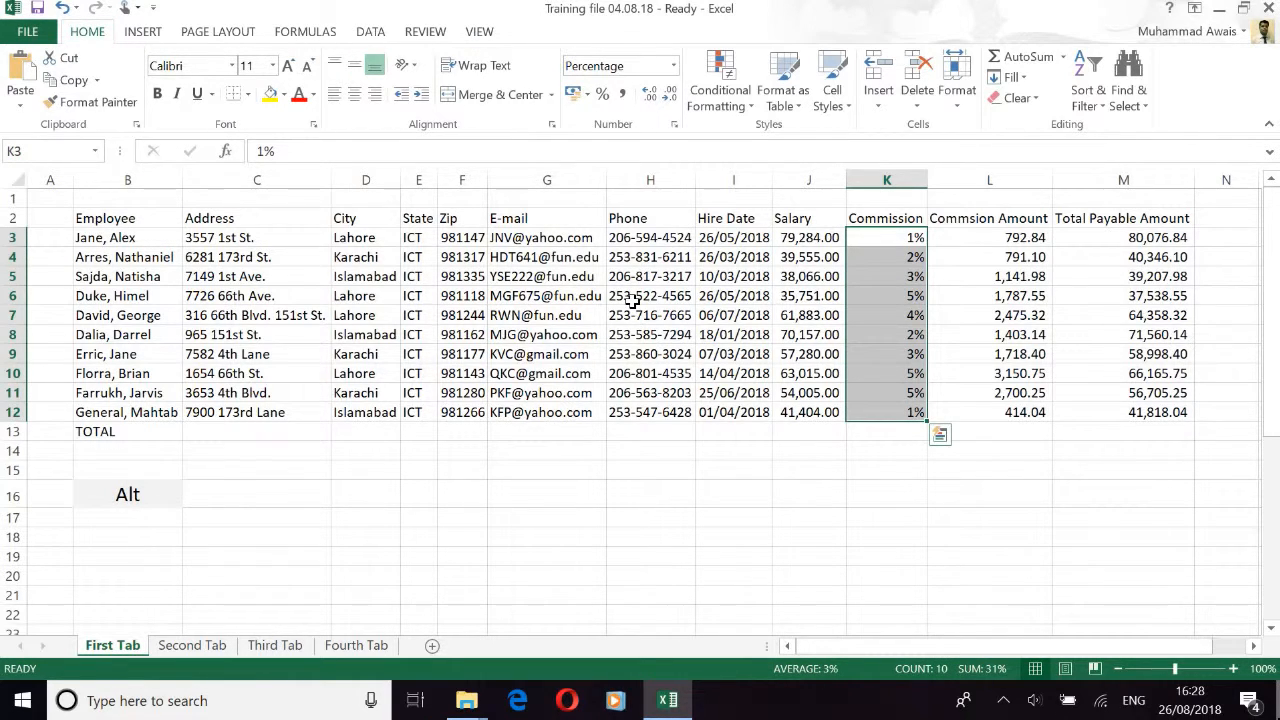
Step: Apply All Borders to the whole employee table
key(ctrl+a)
key(alt+h)
key(b)
key(a)
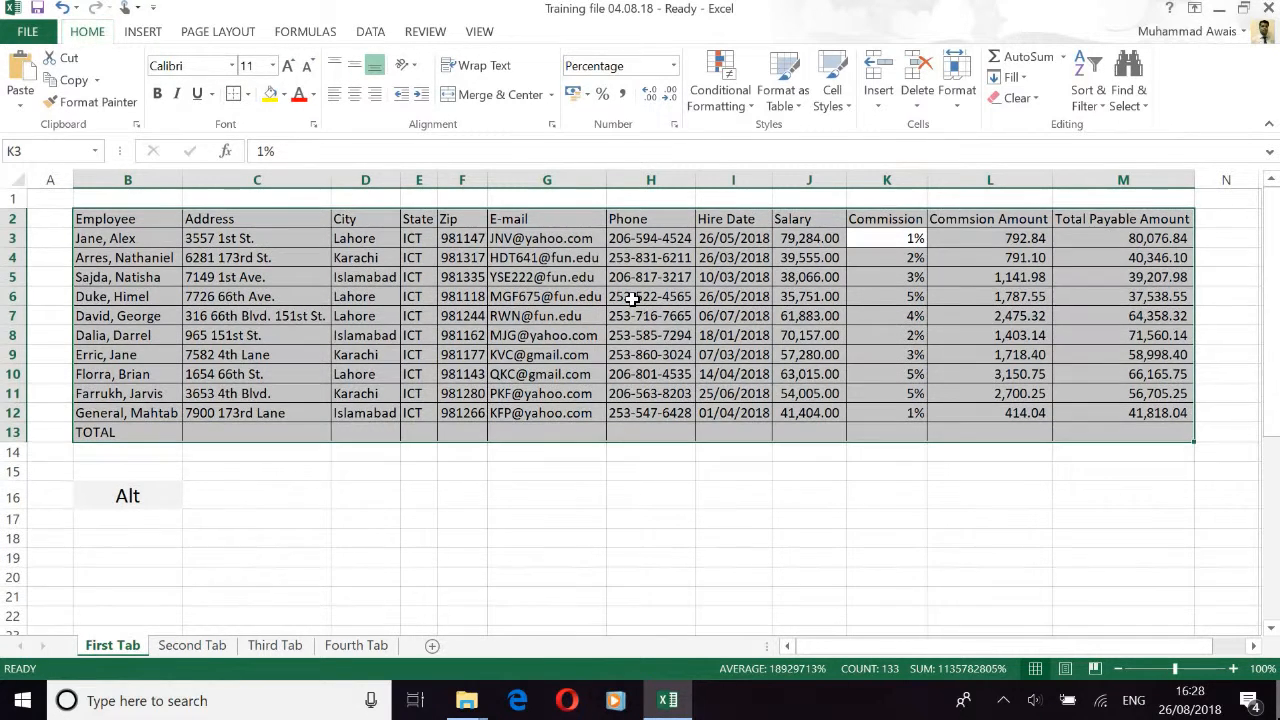
Step: Select the header row B2:M2 and apply a border to it
key(Up)
key(Left)
key(Left)
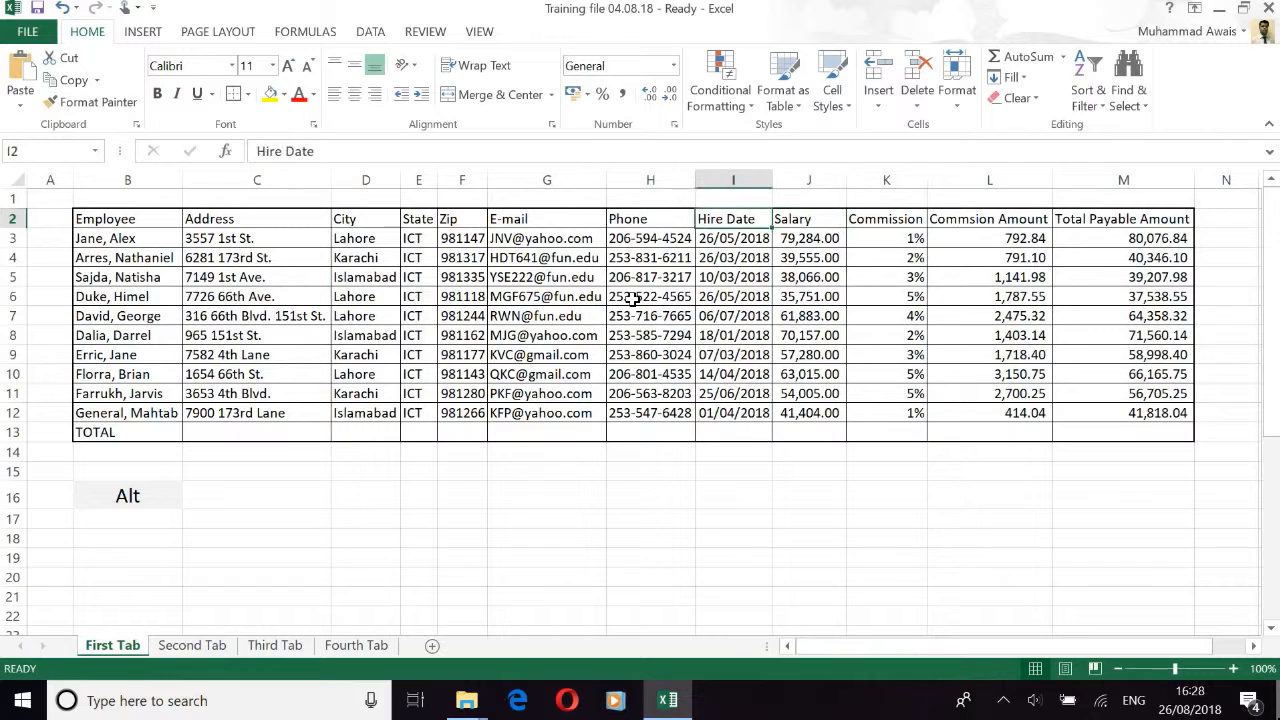
key(ctrl+Left)
key(shift+Right)
key(shift+Right)
key(shift+Right)
key(shift+Right)
key(shift+Right)
key(shift+Right)
key(shift+Right)
key(shift+Right)
key(shift+Right)
key(shift+Right)
key(shift+Right)
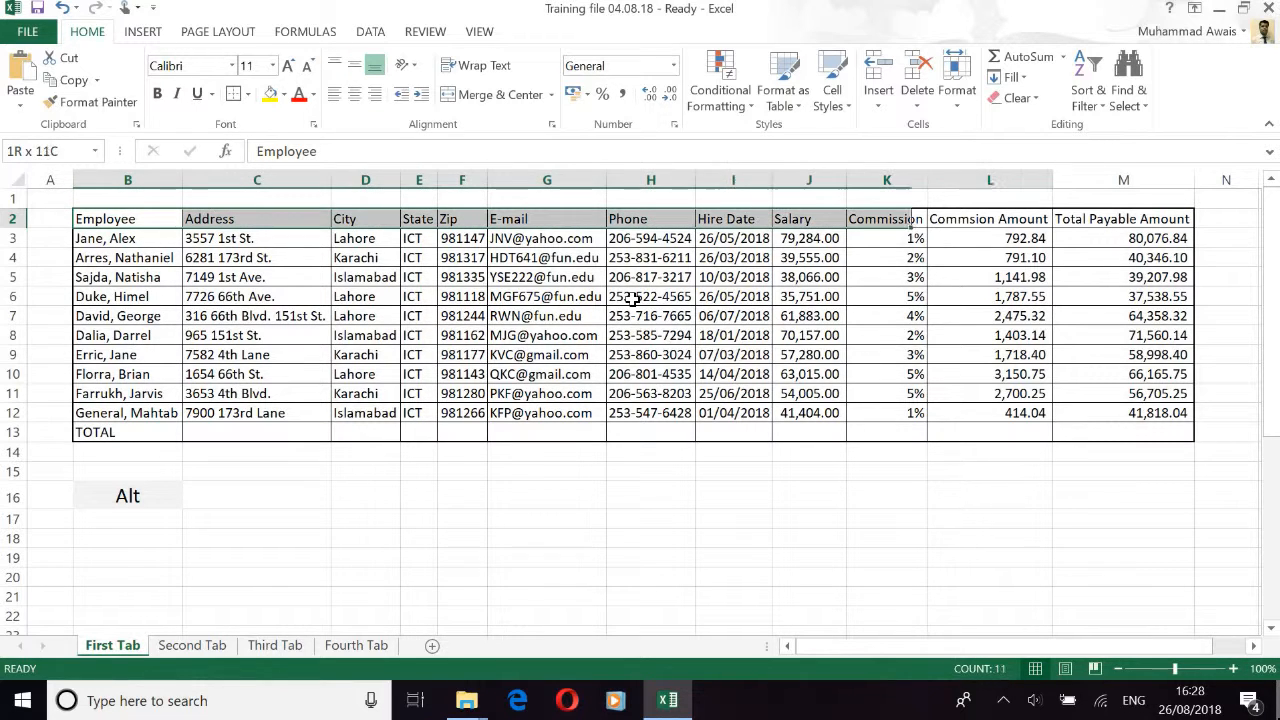
key(alt+h)
key(b)
key(t)
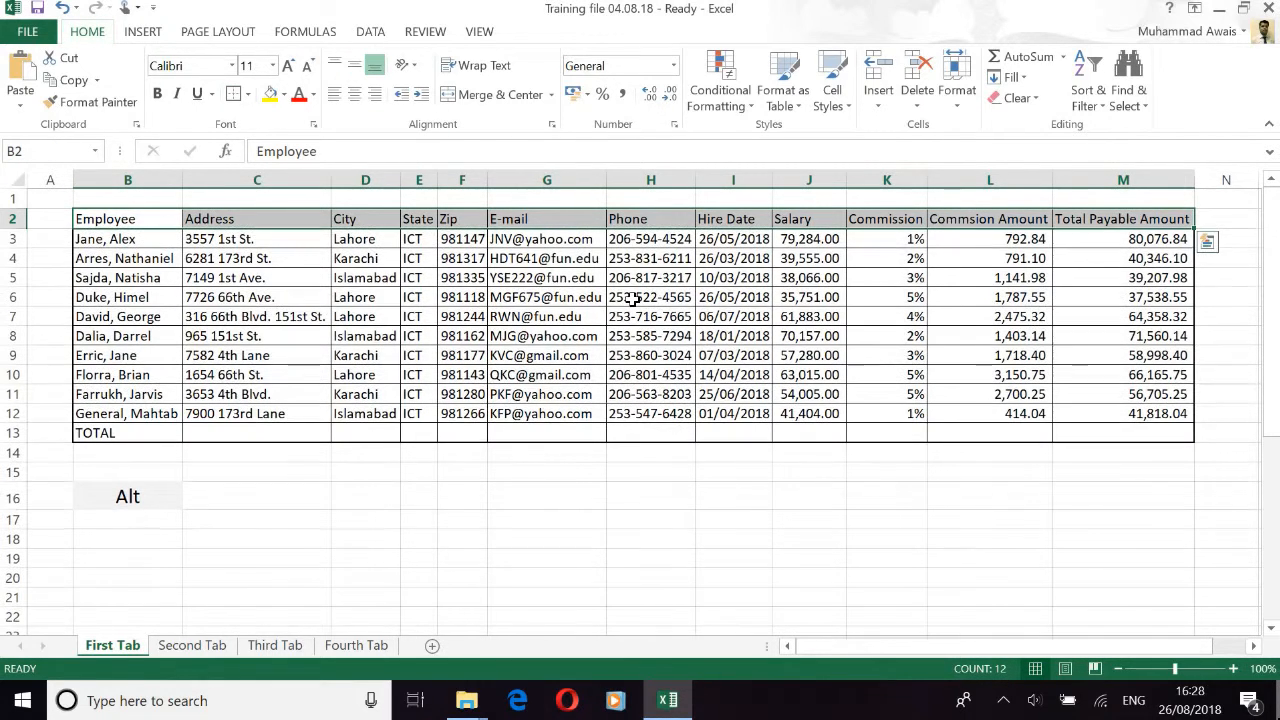
Step: Center the header labels Employee through Total Payable Amount
key(alt+h)
key(a)
key(c)
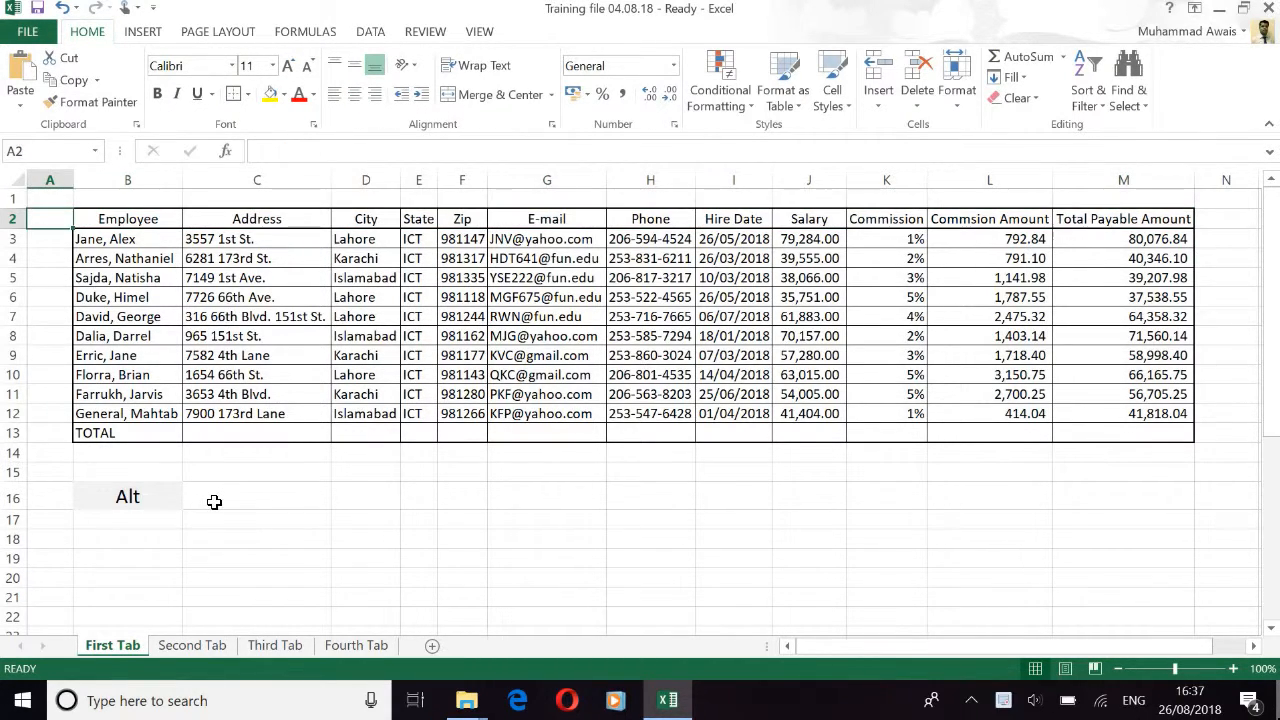
Step: AutoSum the Total Payable Amount values into the TOTAL row
key(Down)
key(Down)
key(Down)
key(Down)
key(Down)
key(Down)
key(Down)
key(Down)
key(Down)
key(Right)
key(Right)
key(Right)
key(Right)
key(Right)
key(Right)
key(Right)
key(Right)
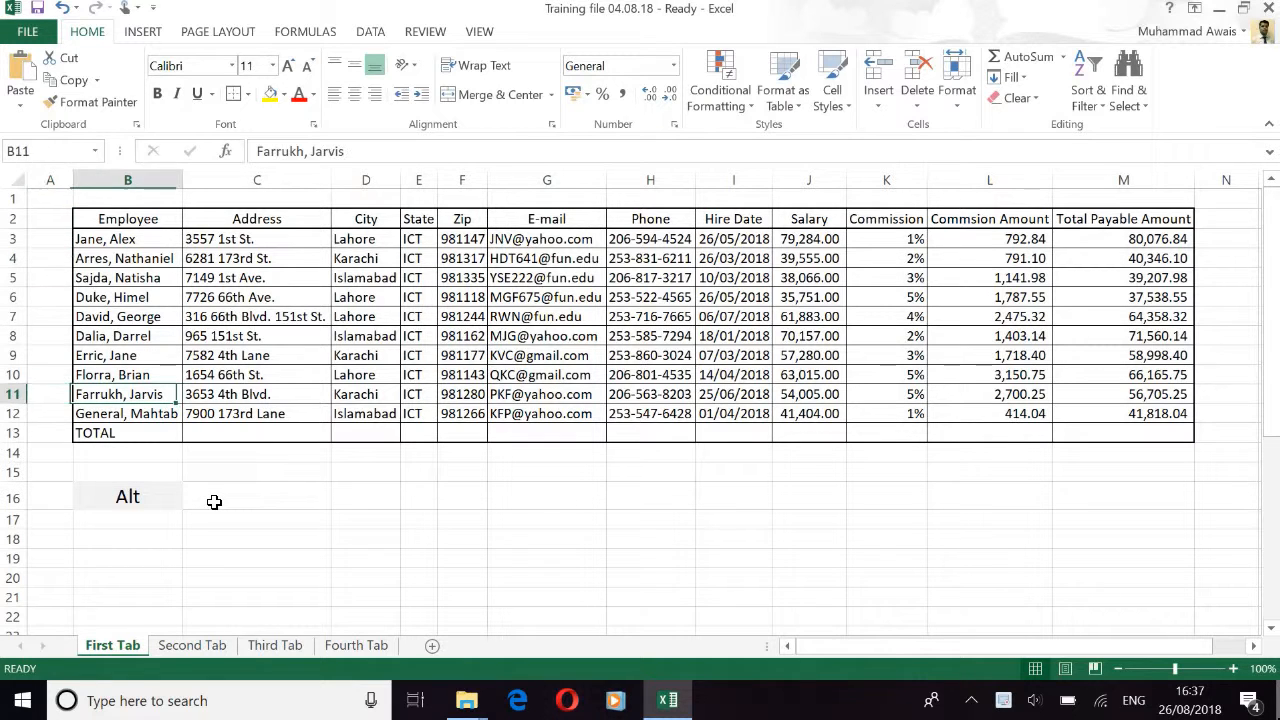
key(Right)
key(Right)
key(Right)
key(Right)
key(Down)
key(Down)
key(Up)
key(ctrl+Up)
key(Down)
key(Down)
key(Up)
key(shift+Down)
key(shift+Down)
key(shift+Down)
key(shift+Down)
key(shift+Down)
key(shift+Down)
key(shift+Down)
key(shift+Down)
key(shift+Down)
key(shift+Down)
key(alt+equal)
Step: AutoSum the Salary values into cell J13
key(Left)
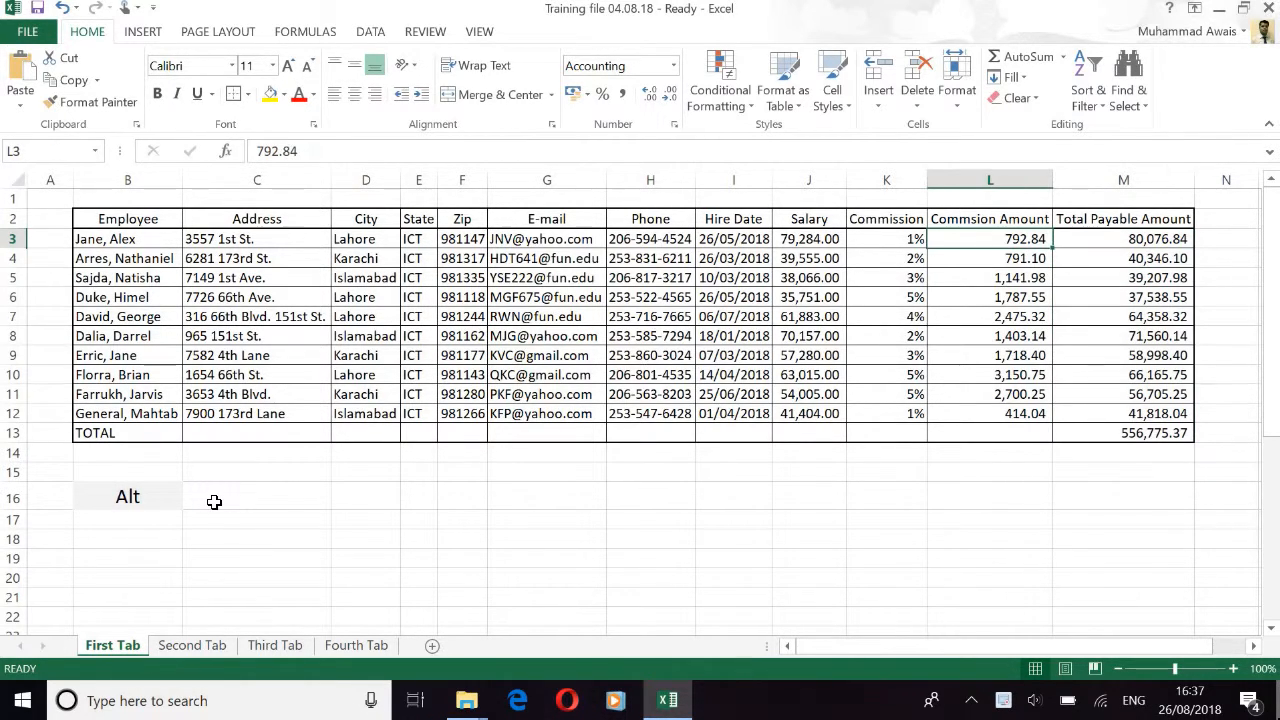
key(Left)
key(Left)
key(shift+Down)
key(shift+Down)
key(shift+Down)
key(shift+Down)
key(shift+Down)
key(shift+Down)
key(shift+Down)
key(shift+Down)
key(shift+Down)
key(shift+Down)
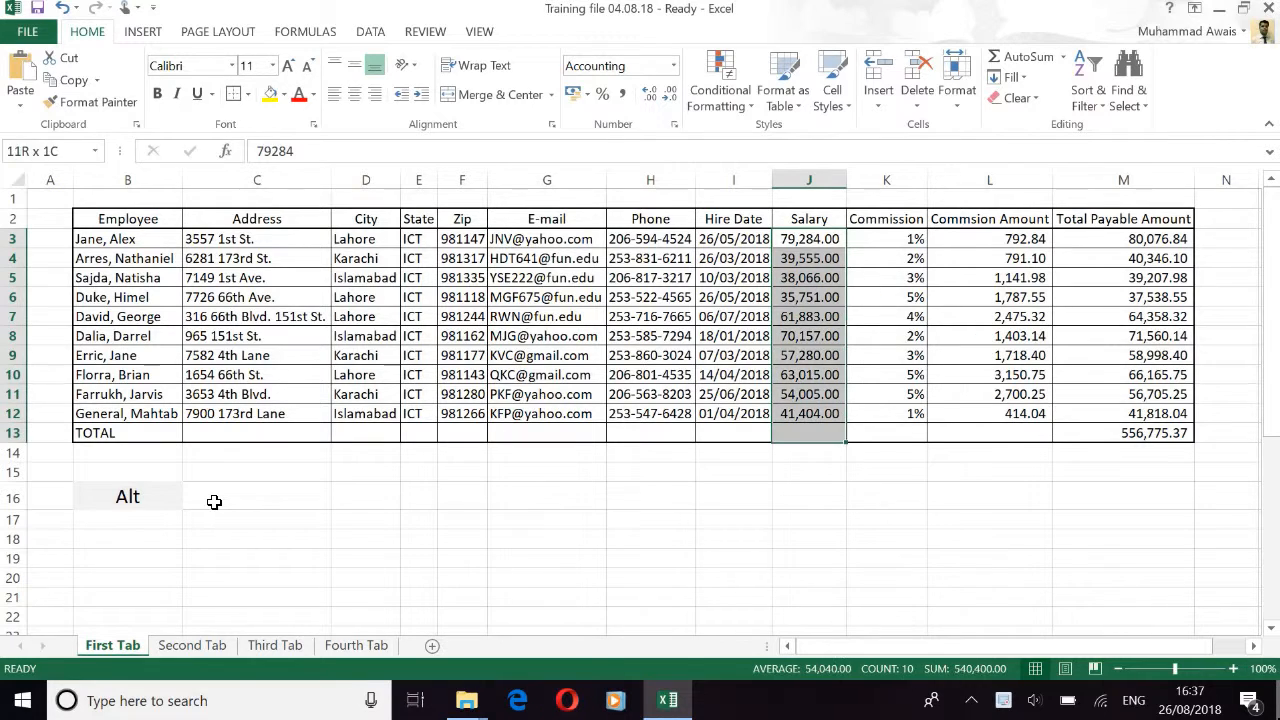
key(alt+equal)
Step: Sum Commission Amount in L13 with =SUM(L3:L12), giving 16,375.37
key(Right)
key(Right)
key(Right)
key(Left)
key(Down)
key(Down)
key(Down)
key(Down)
key(Down)
key(Down)
key(Down)
key(Down)
key(Down)
key(Down)
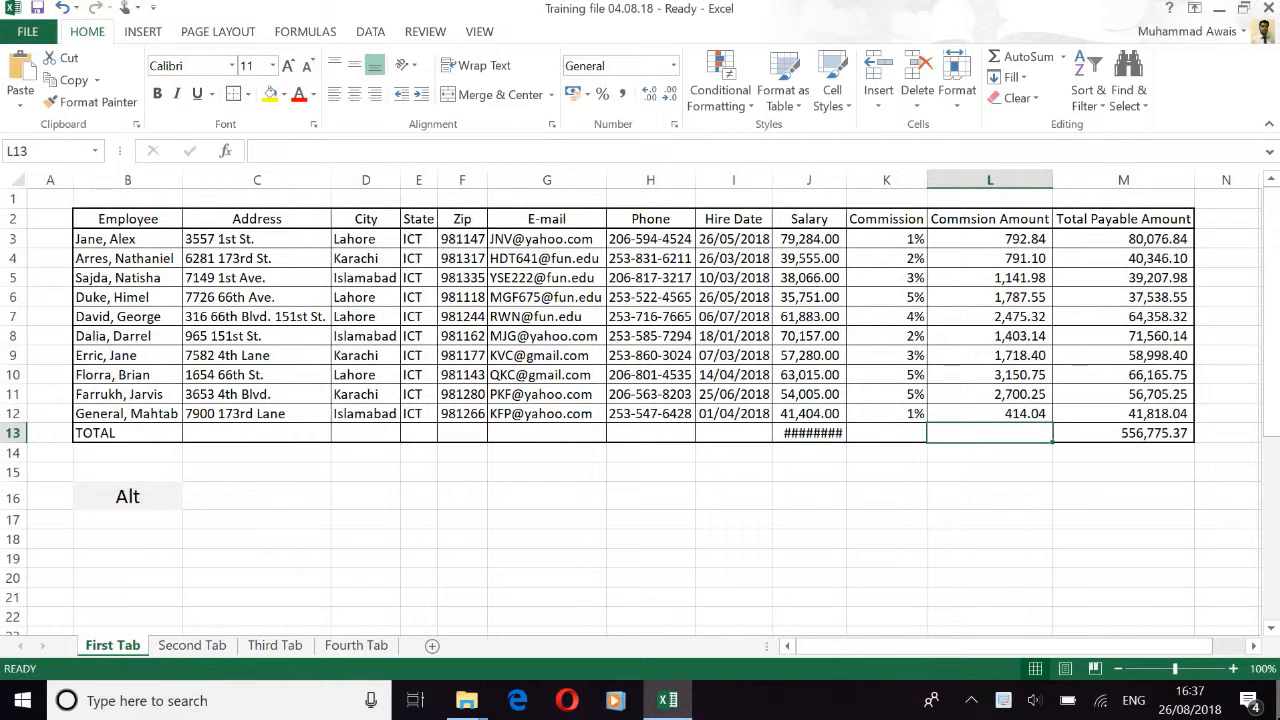
key(alt+equal)
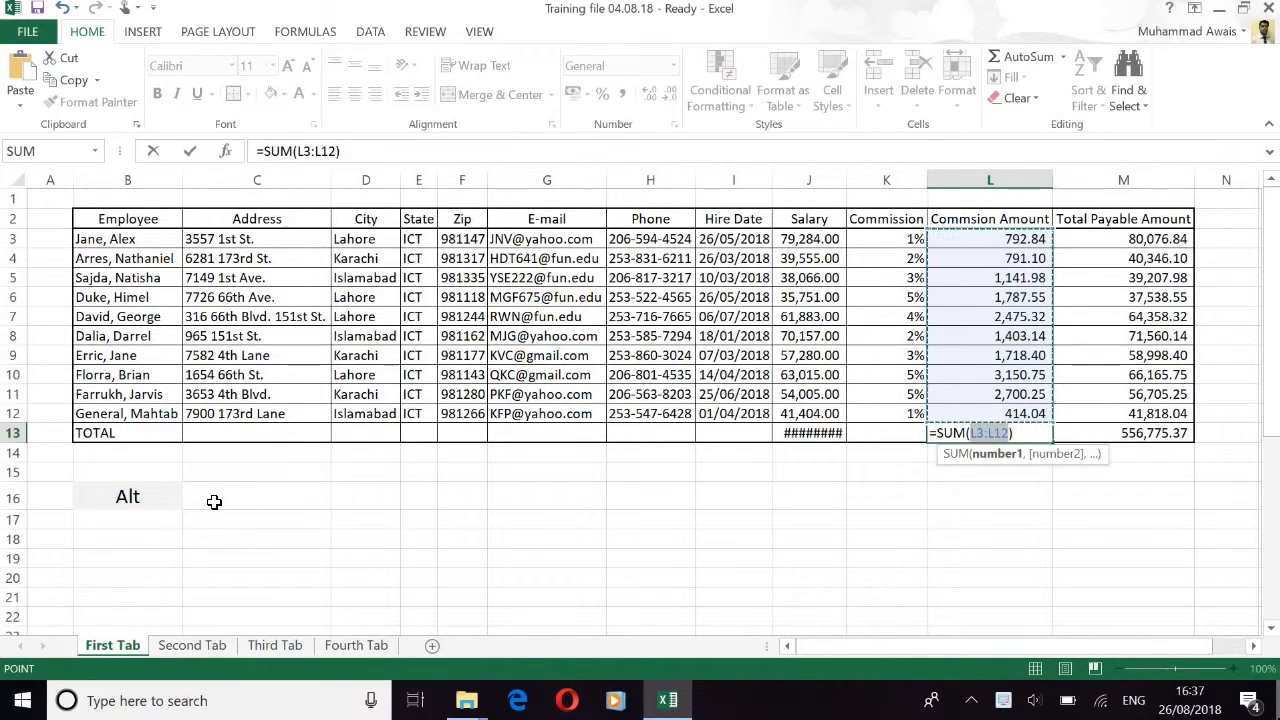
key(Return)
Step: Widen column J so the 540,400.00 Salary total displays in full
key(Up)
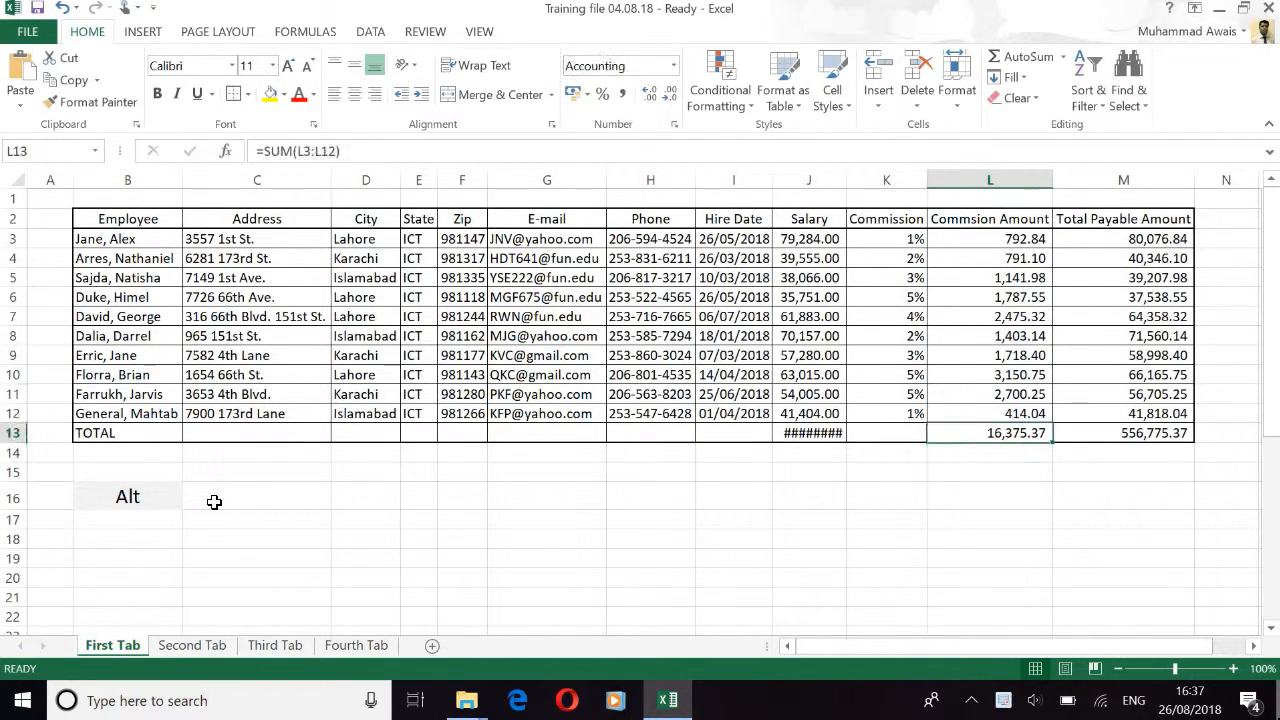
key(Left)
key(Left)
double_click(848, 178)
key(Left)
key(Left)
key(Left)
key(Left)
key(Left)
key(Left)
key(Left)
key(Left)
key(Left)
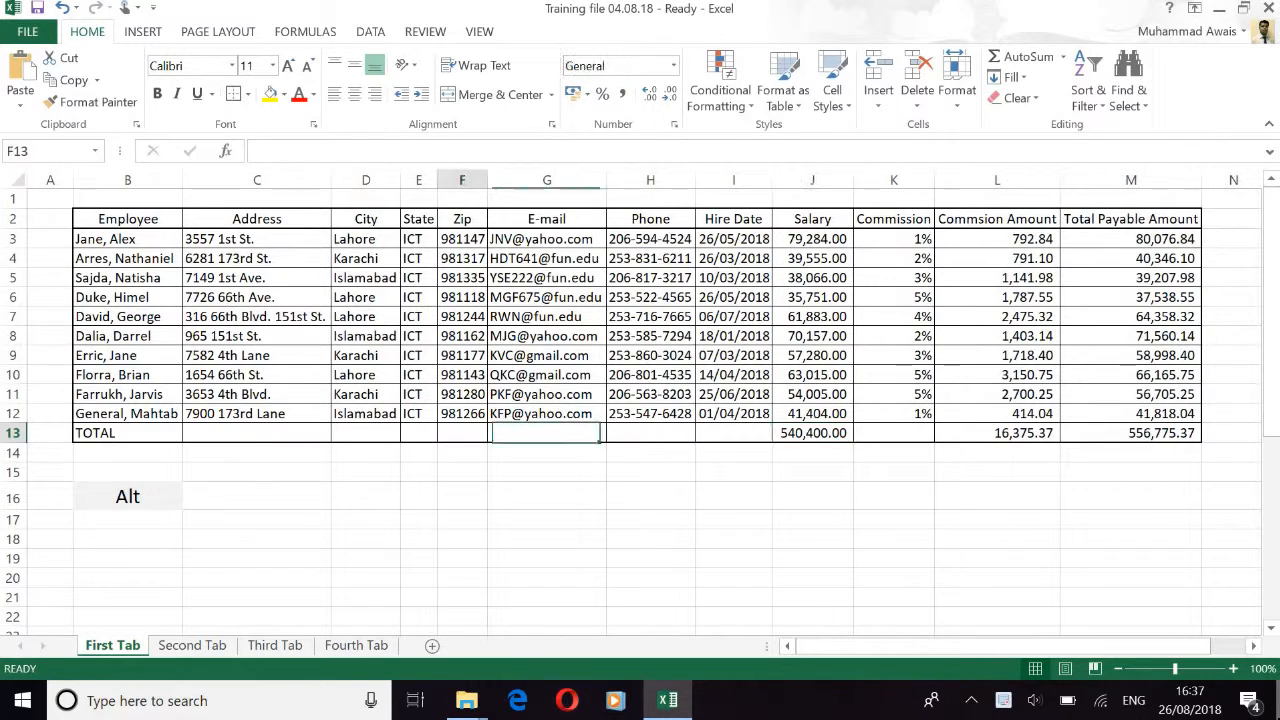
key(Right)
key(Right)
key(Right)
key(Right)
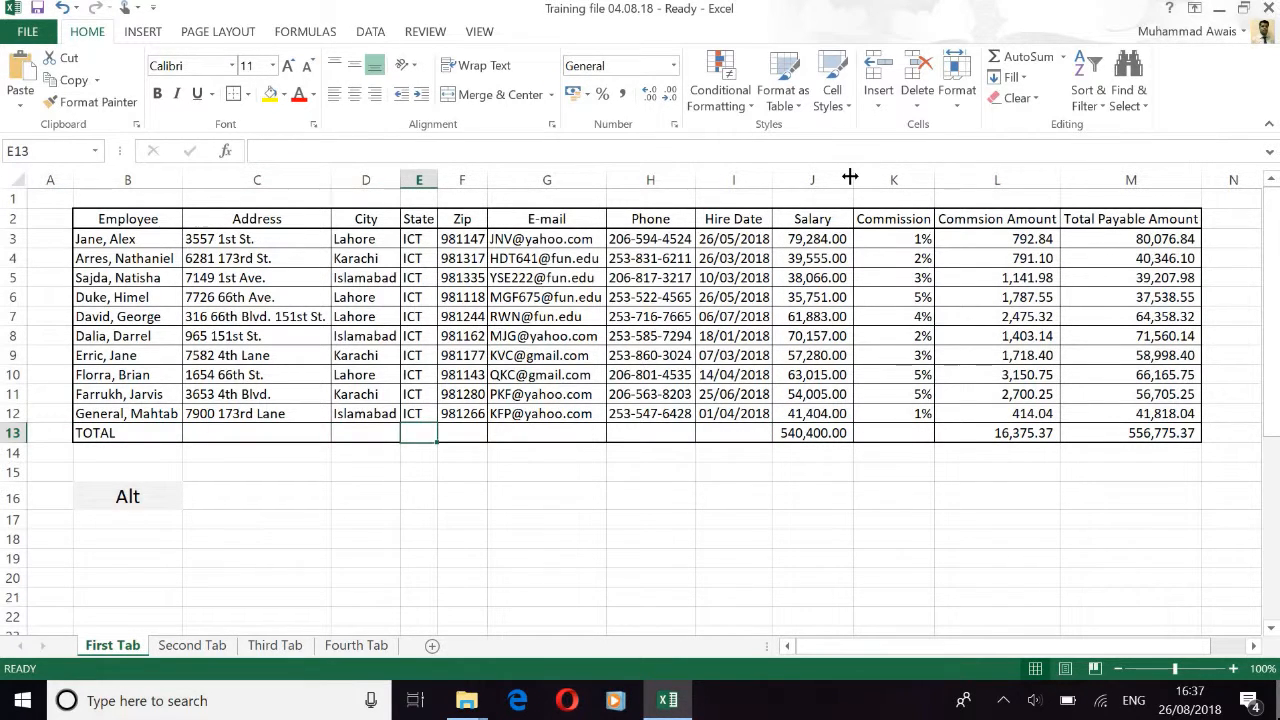
Step: Replace all 12 ICT State entries with PU and dismiss the confirmation
key(ctrl+f)
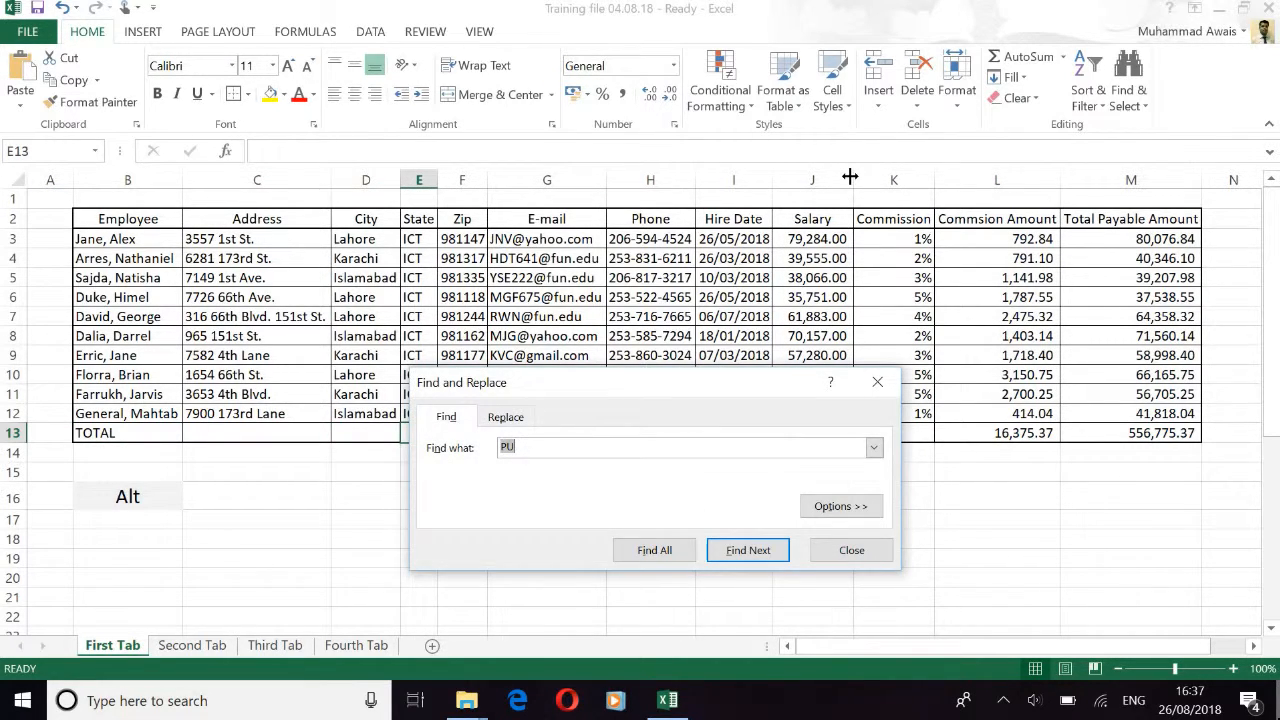
click(494, 420)
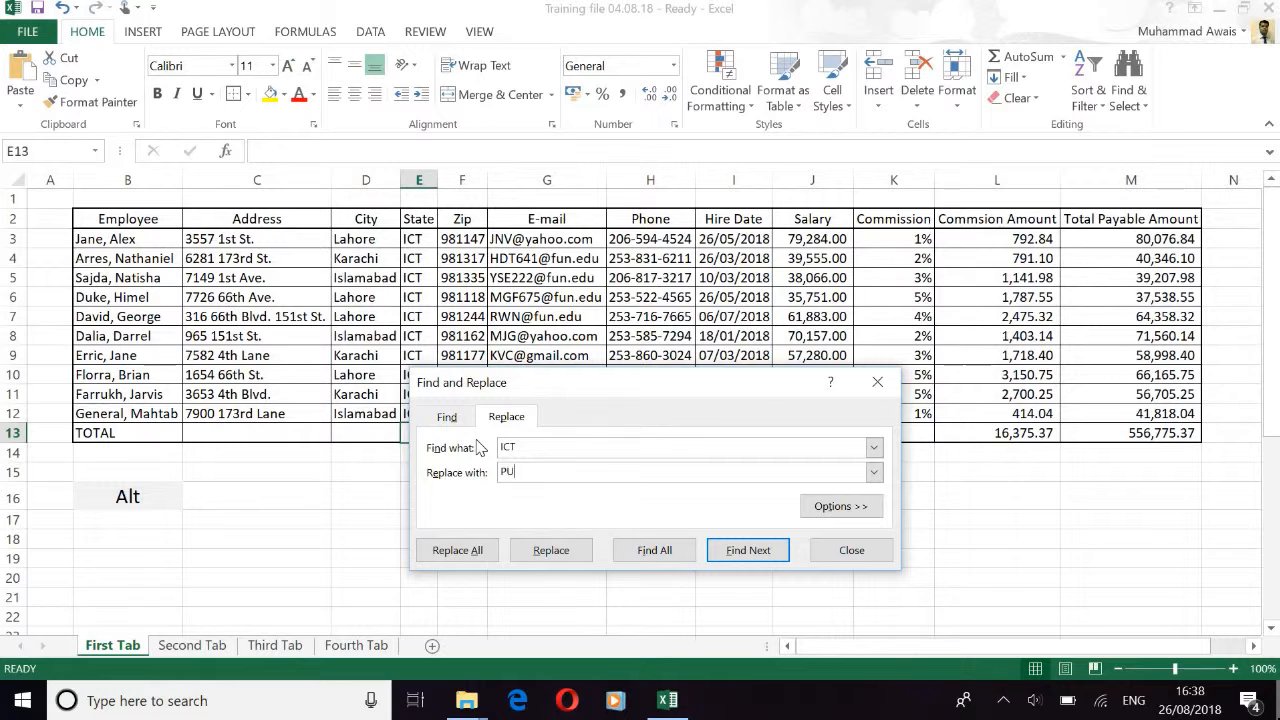
click(484, 553)
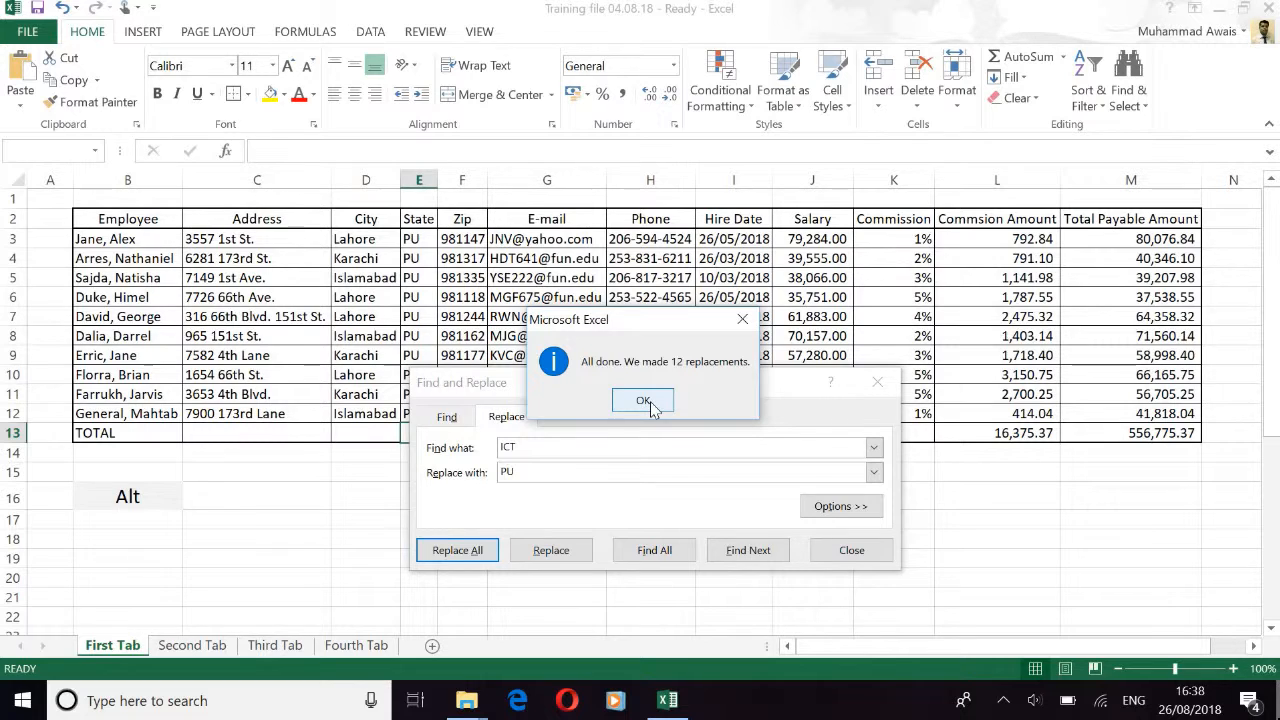
click(645, 401)
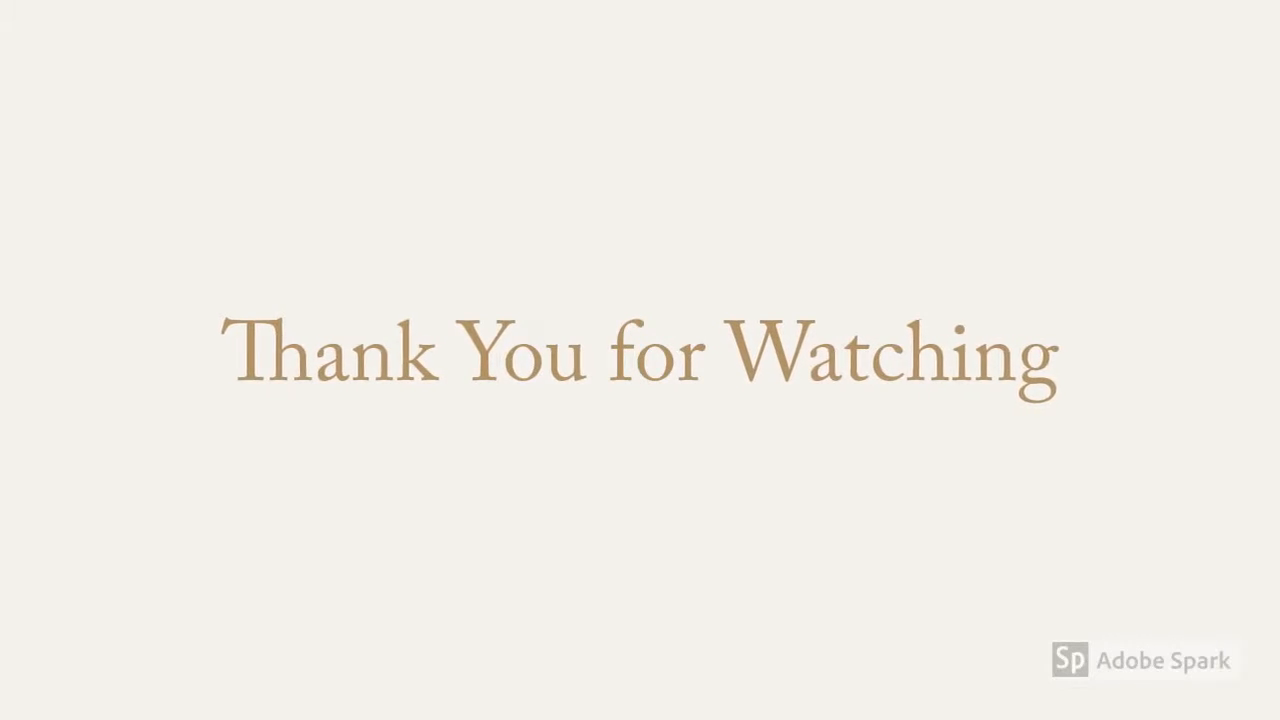